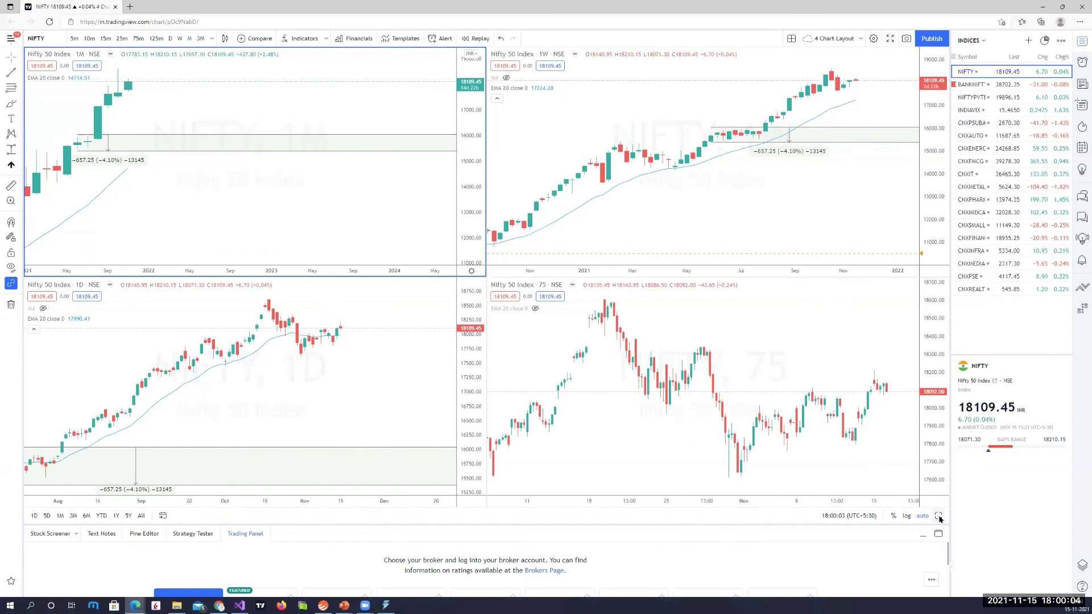
# Swap the enlarged monthly chart for the enlarged weekly chart, zoomed onto recent candles.
pyautogui.hotkey('alt', 'Return')
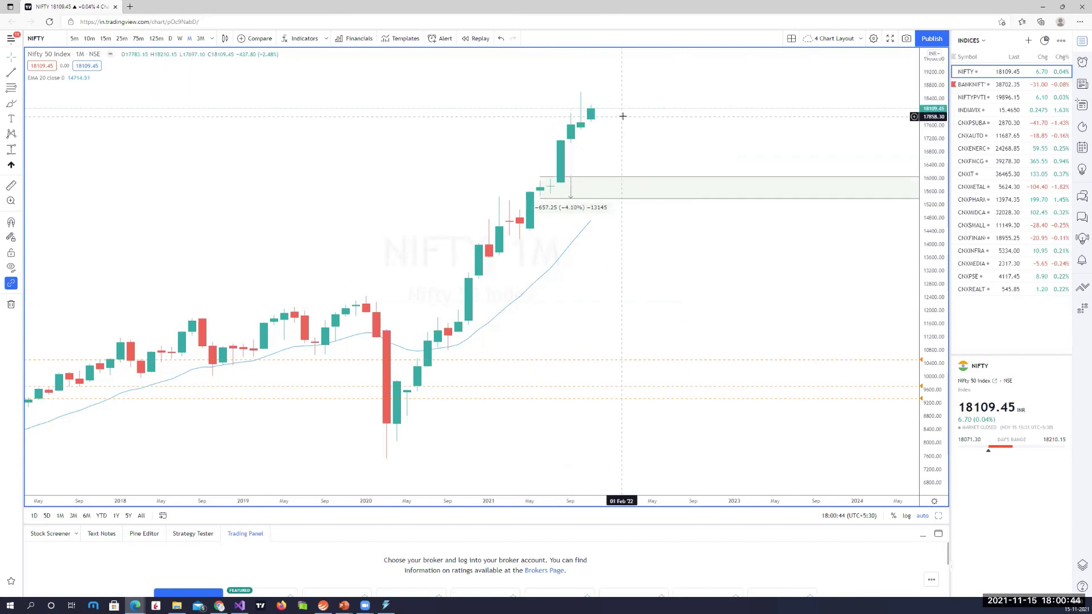
pyautogui.click(939, 516)
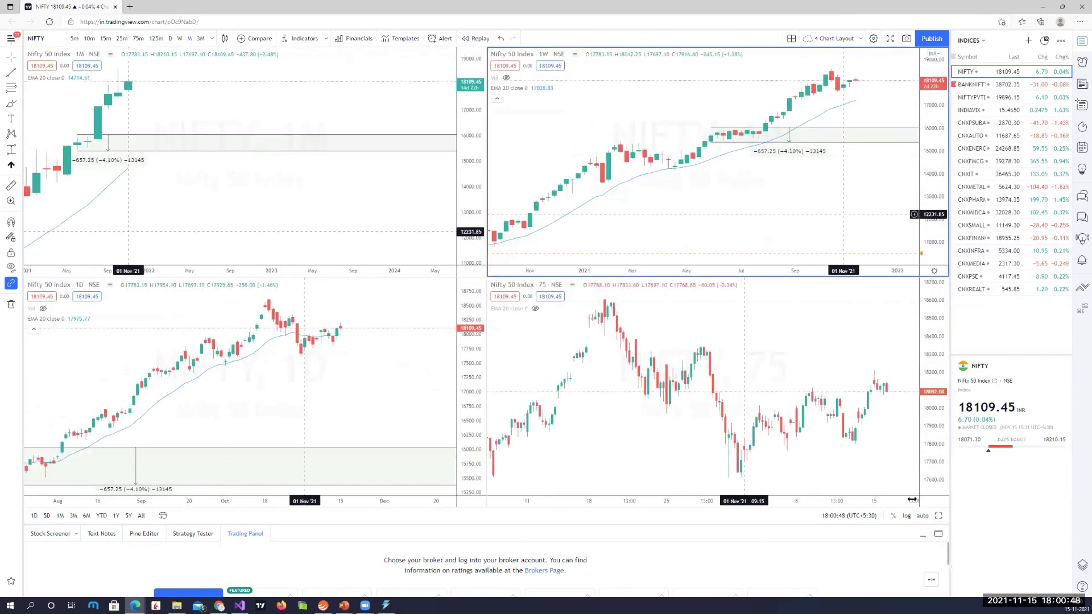
pyautogui.hotkey('alt', 'Return')
pyautogui.scroll(6, 717, 341)
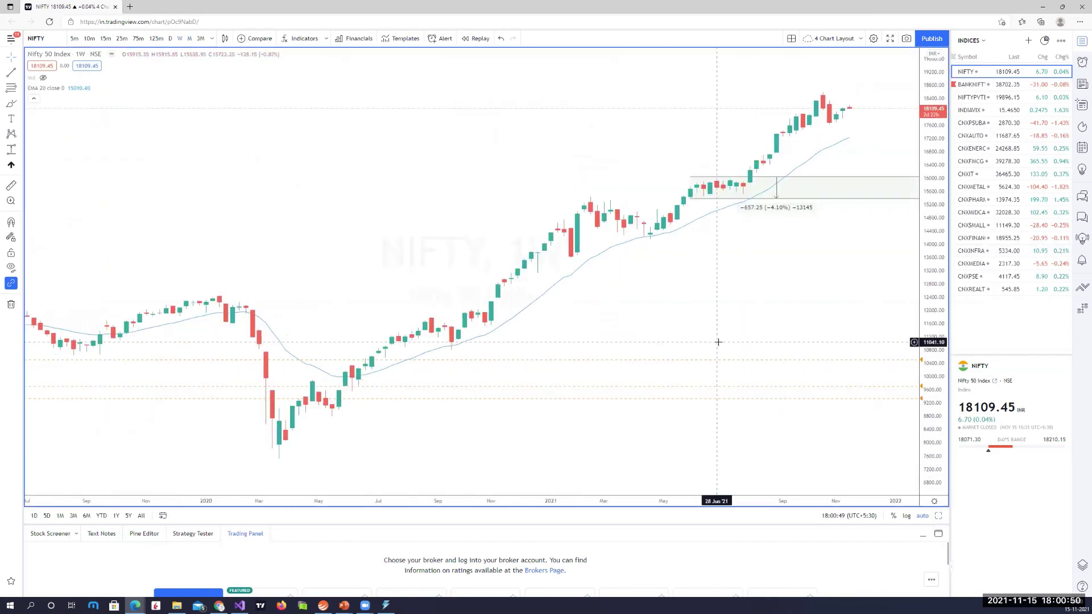
pyautogui.moveTo(567, 158); pyautogui.dragTo(530, 159)
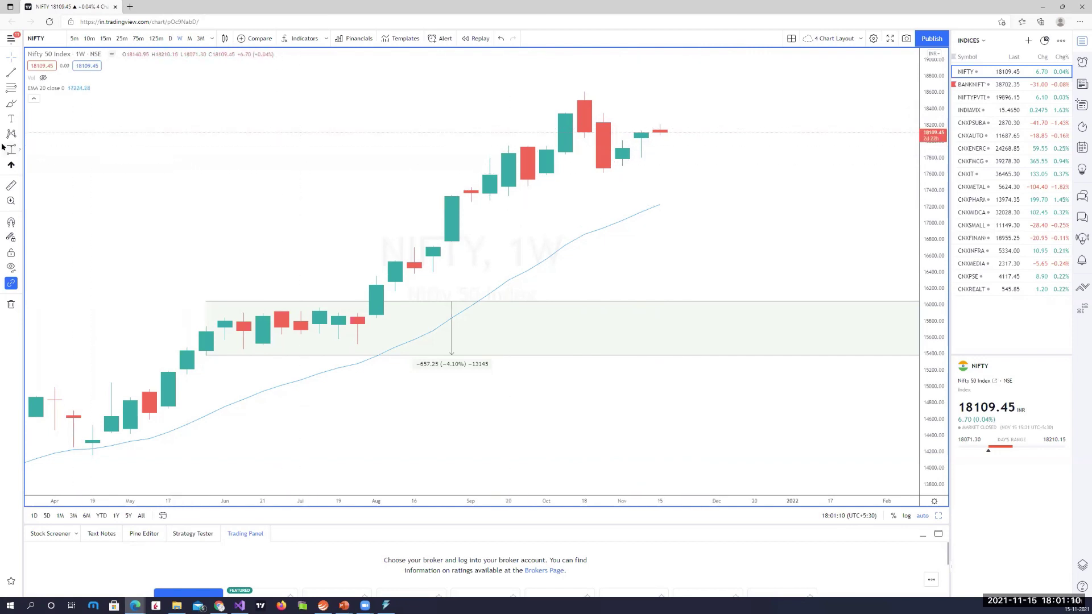
# Draw a 17221–17571 demand zone and a 605.65-point zone below it, then restore four charts.
pyautogui.click(489, 176)
pyautogui.click(471, 205)
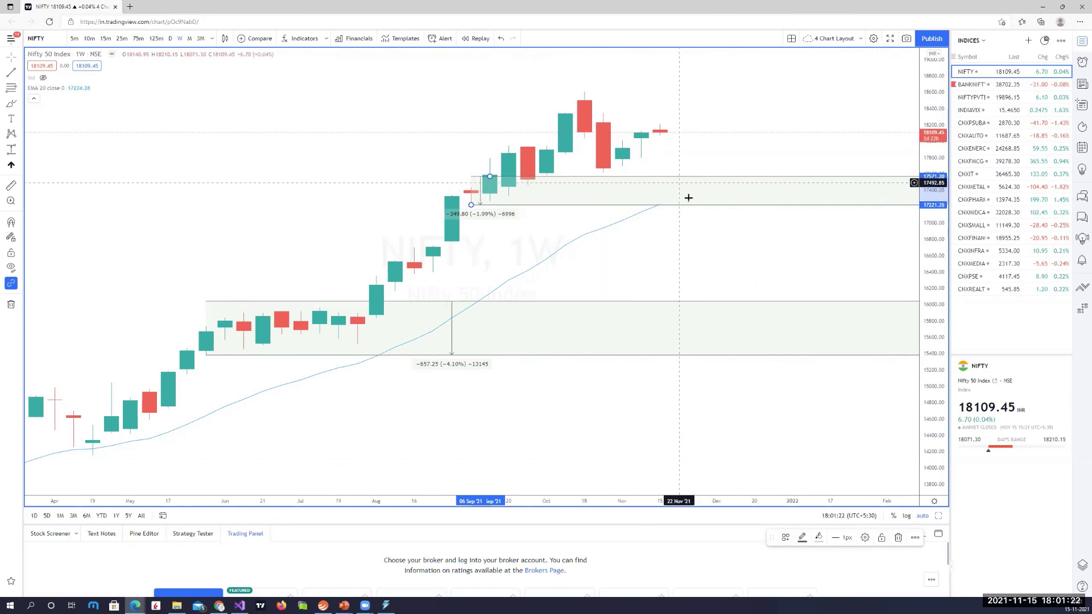
pyautogui.click(417, 277)
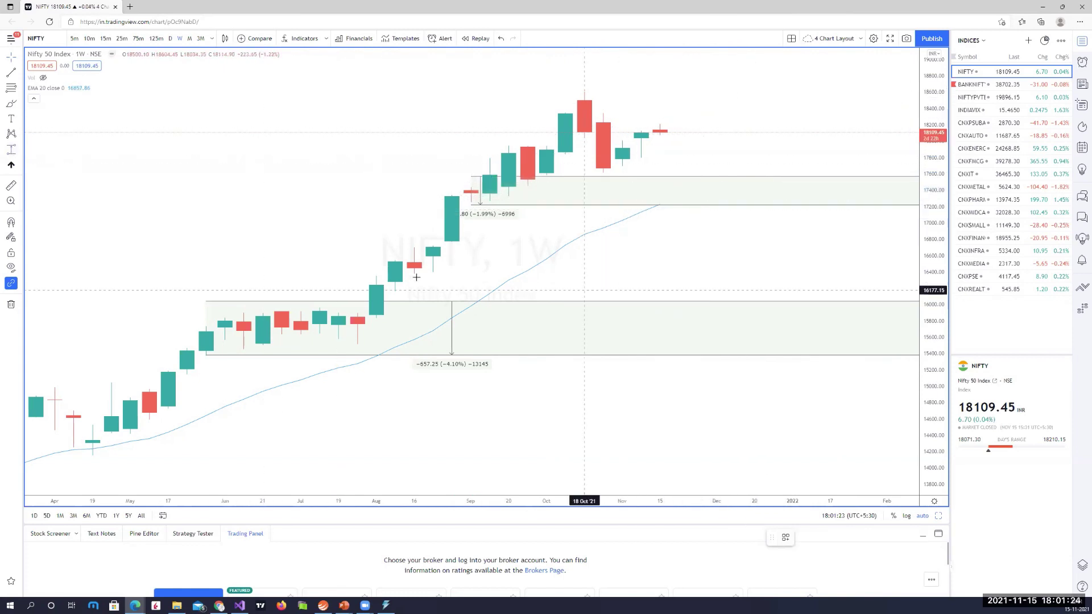
pyautogui.click(414, 241)
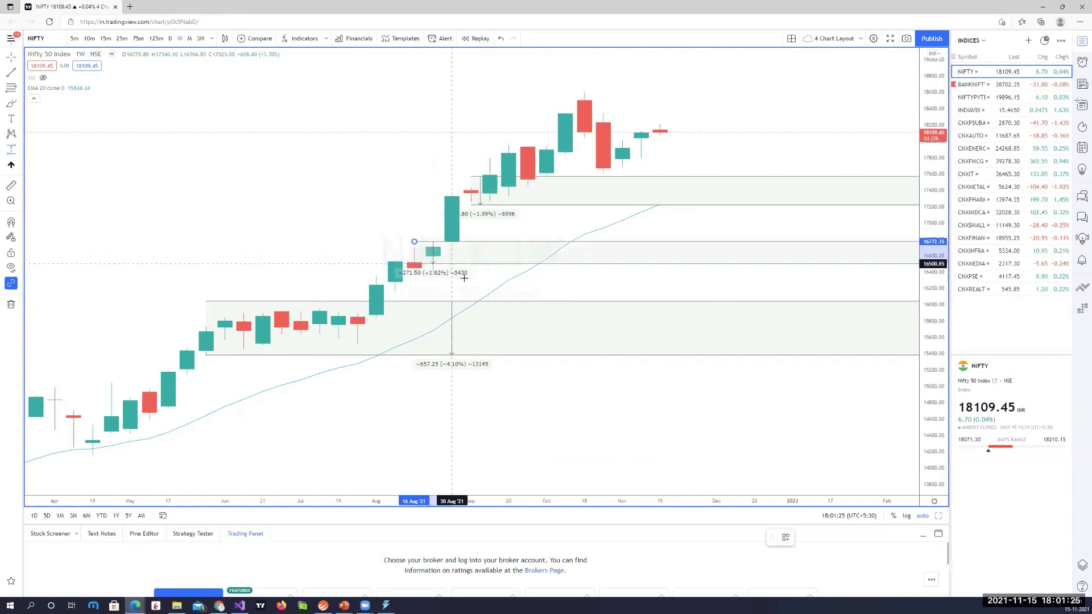
pyautogui.click(433, 291)
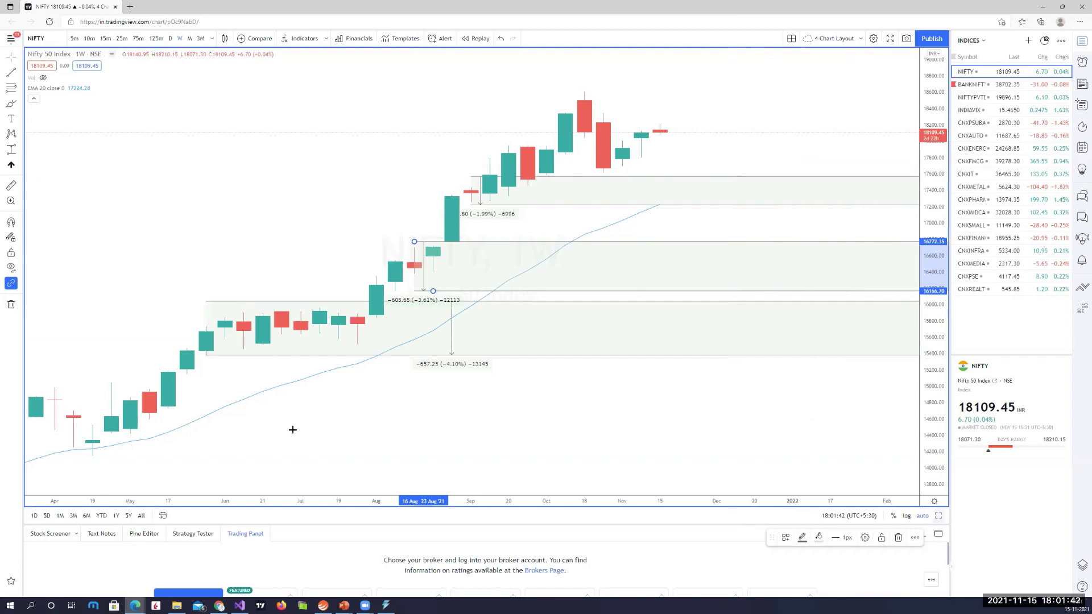
pyautogui.click(940, 516)
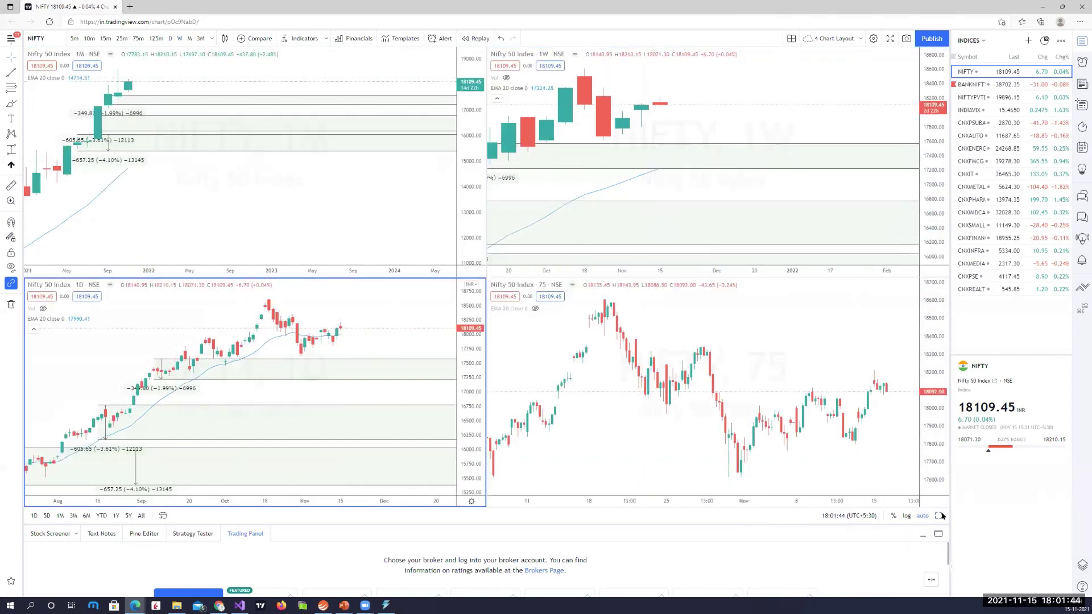
# Enlarge the daily chart and mark a supply zone at the 22 Oct candle with the DSZ template.
pyautogui.hotkey('alt', 'Return')
pyautogui.scroll(3, 723, 373)
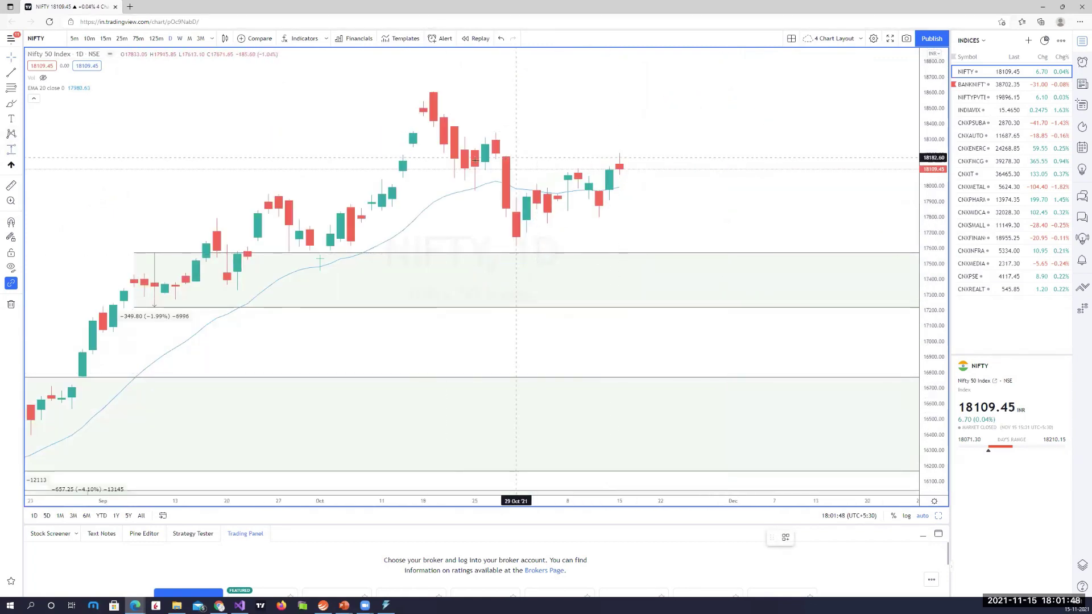
pyautogui.keyDown('shift'); pyautogui.click(463, 166); pyautogui.keyUp('shift')
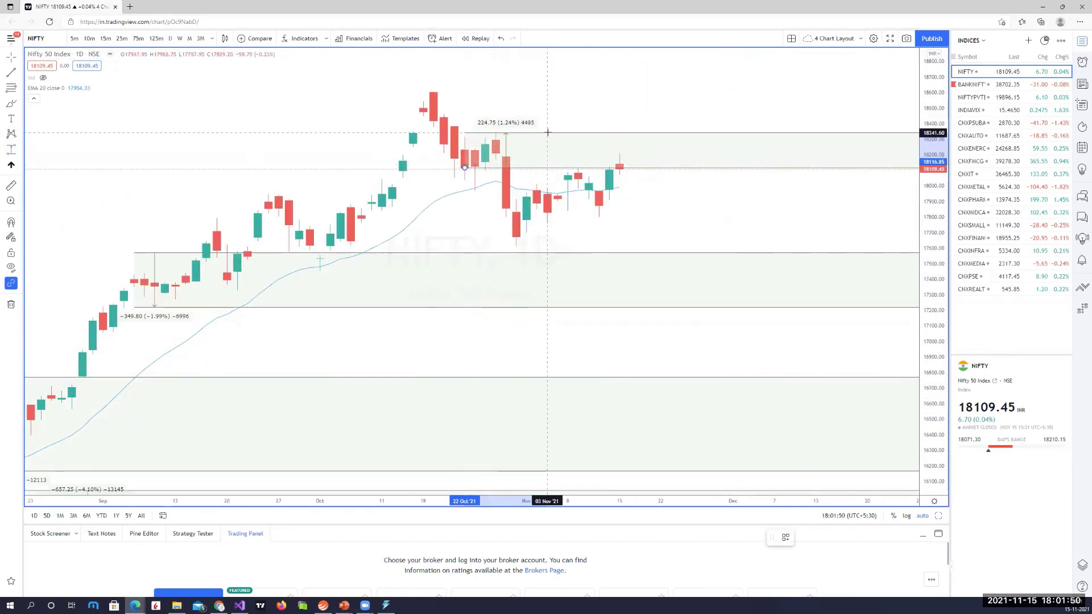
pyautogui.rightClick(548, 132)
pyautogui.moveTo(613, 142)
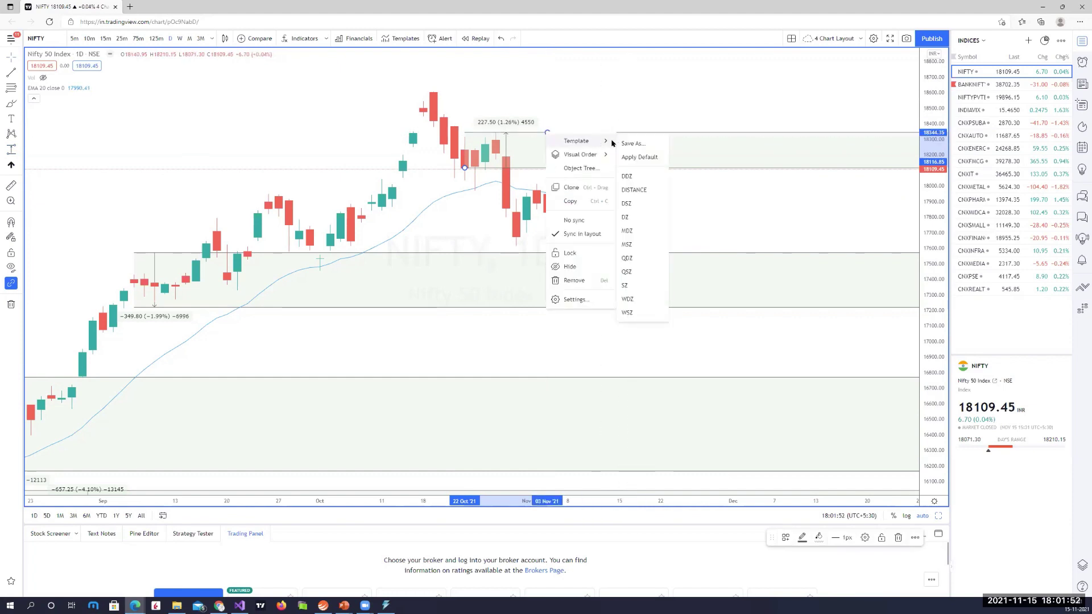
pyautogui.click(628, 203)
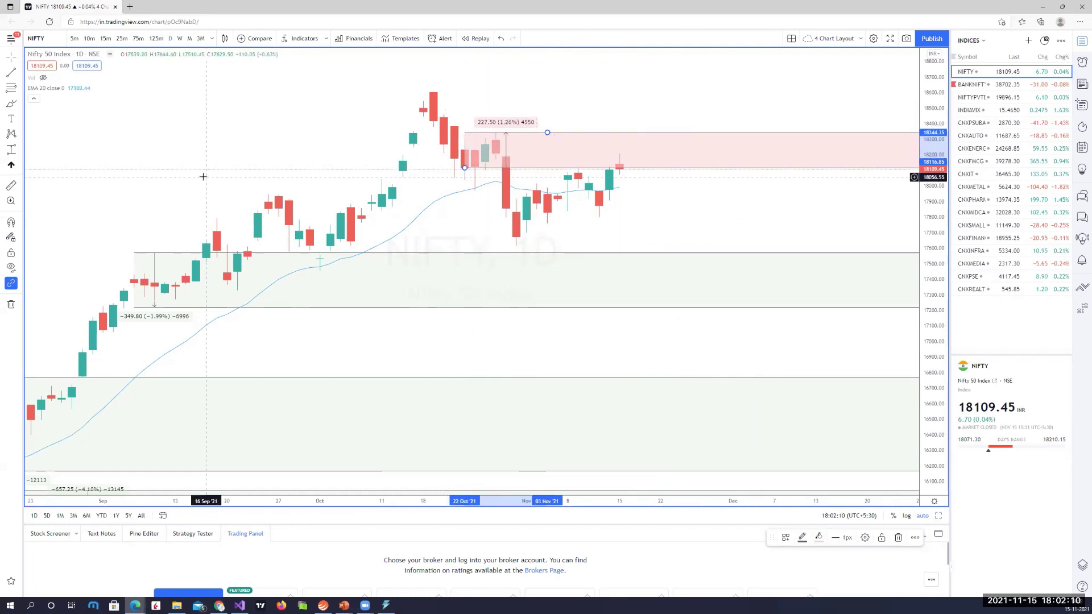
# Draw a 17437–17566 demand zone and apply the green DDZ template.
pyautogui.click(393, 250)
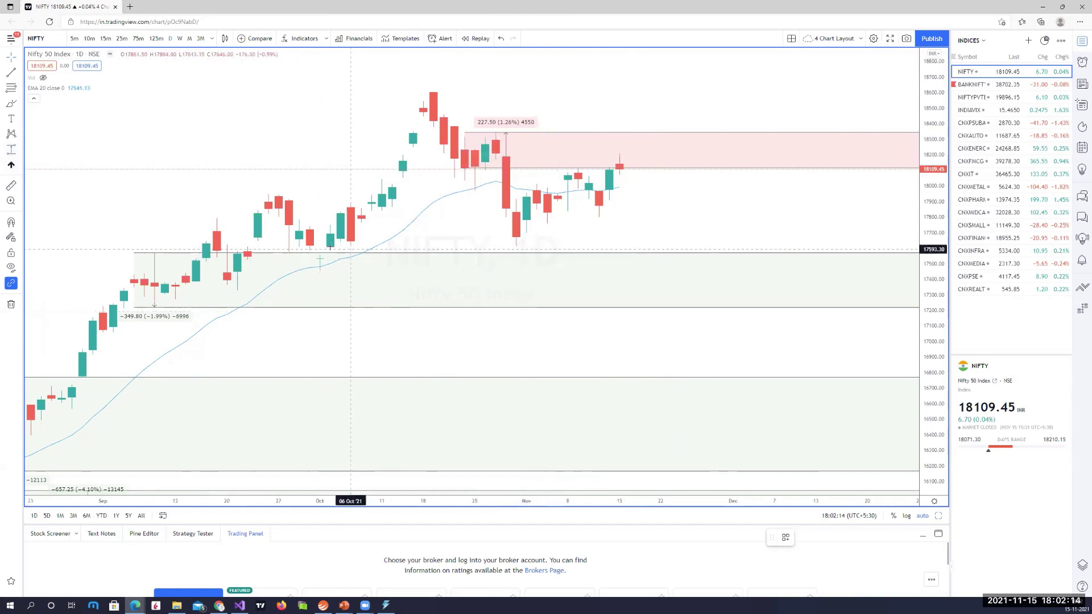
pyautogui.moveTo(321, 253); pyautogui.dragTo(362, 273)
pyautogui.rightClick(363, 275)
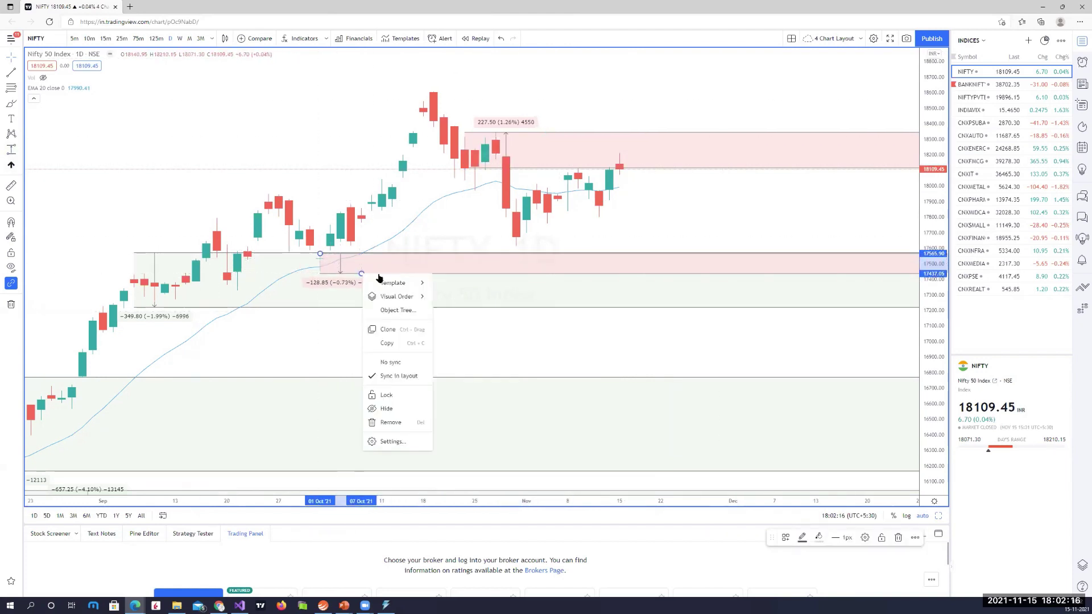
pyautogui.moveTo(398, 283)
pyautogui.click(452, 321)
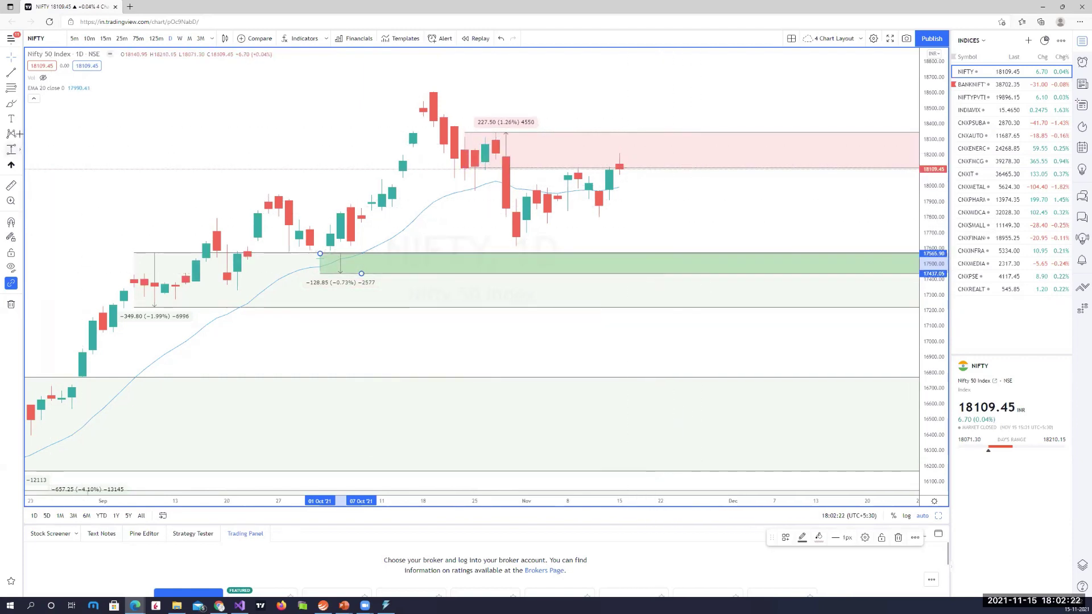
# Mark a 167.20-point supply zone over the 18 Oct peak with the red SZ template.
pyautogui.click(420, 112)
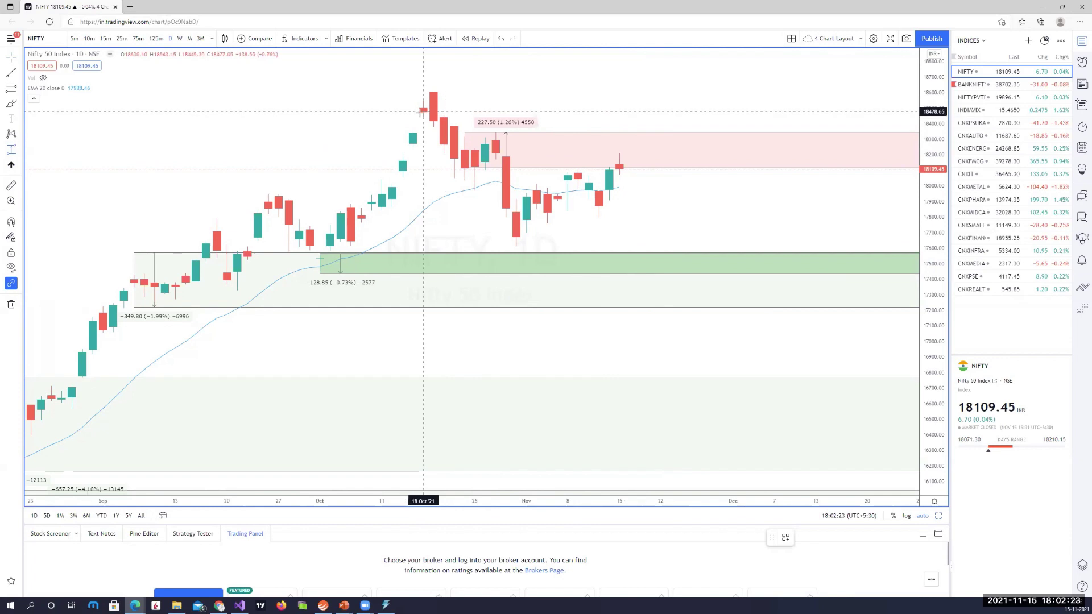
pyautogui.click(506, 90)
pyautogui.rightClick(509, 93)
pyautogui.moveTo(546, 100)
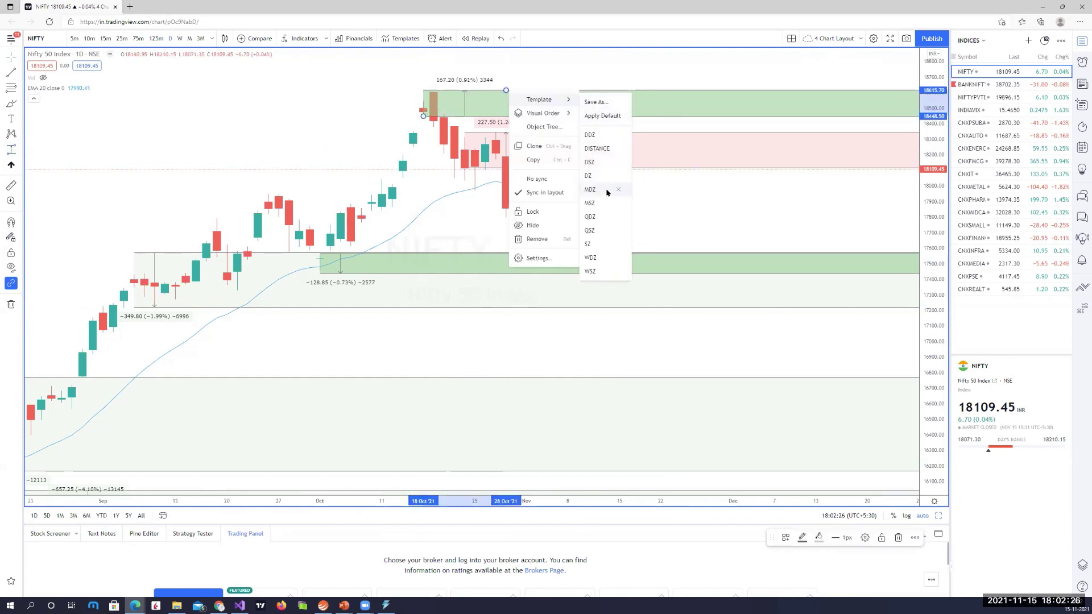
pyautogui.click(590, 244)
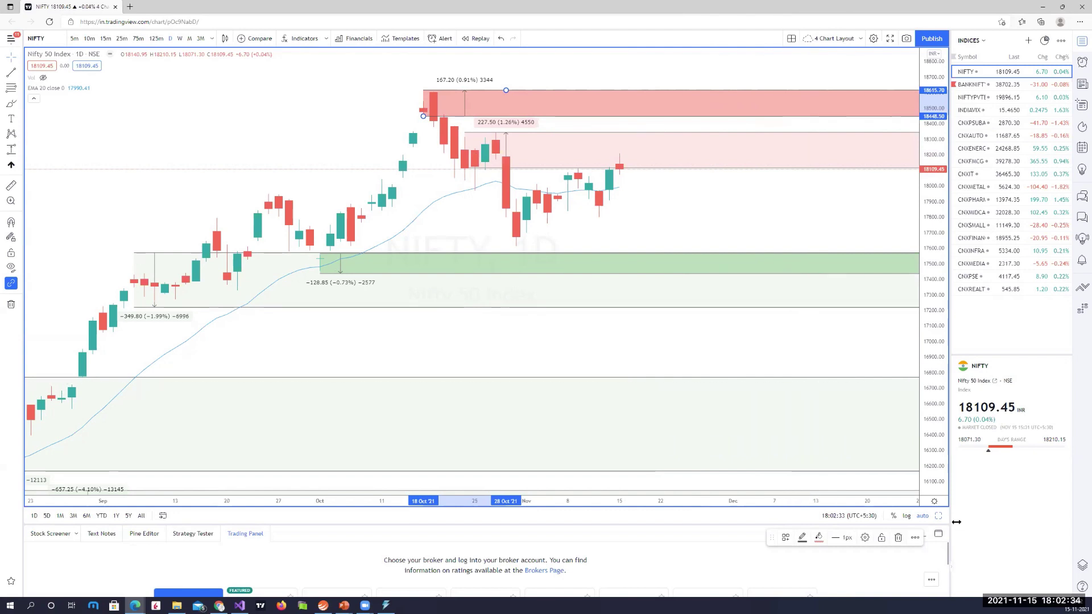
# Enlarge the 75-minute chart and delete its old red, pink and green zones.
pyautogui.hotkey('alt', 'Return')
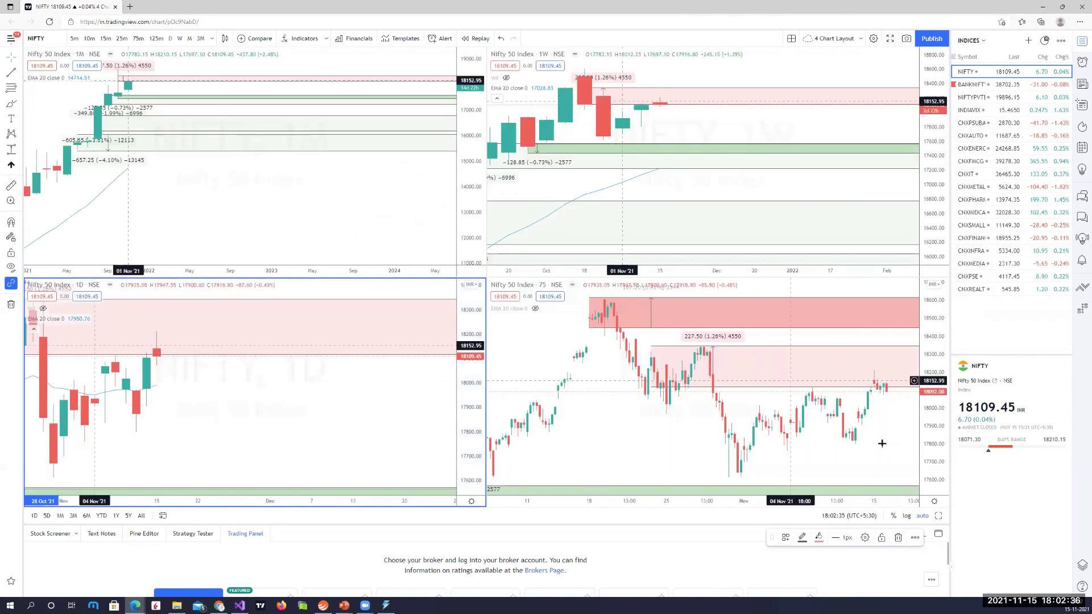
pyautogui.click(876, 461)
pyautogui.hotkey('alt', 'Return')
pyautogui.scroll(5, 449, 147)
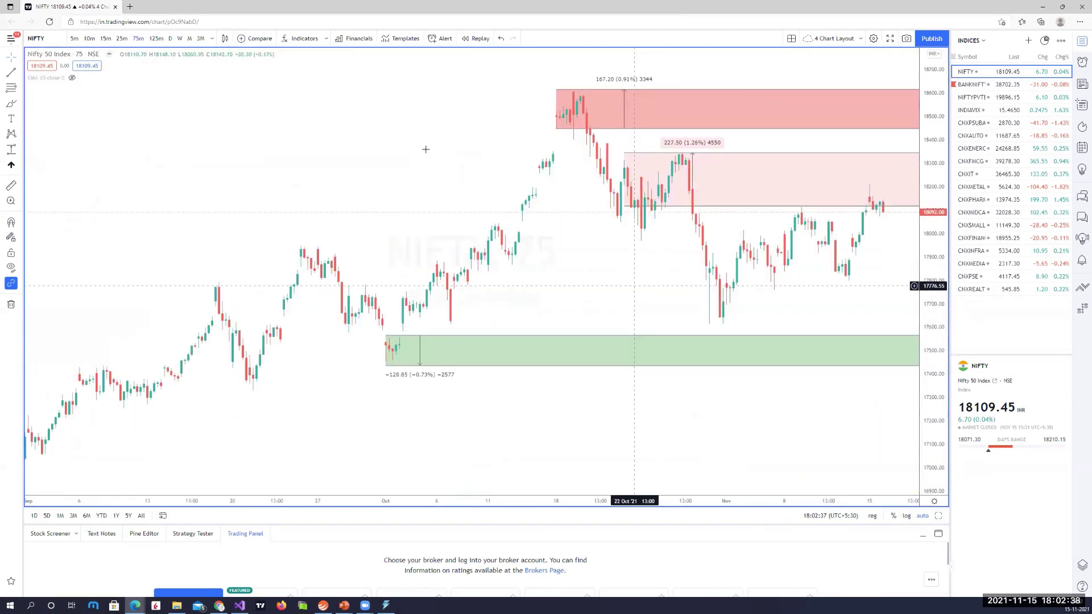
pyautogui.press('Delete')
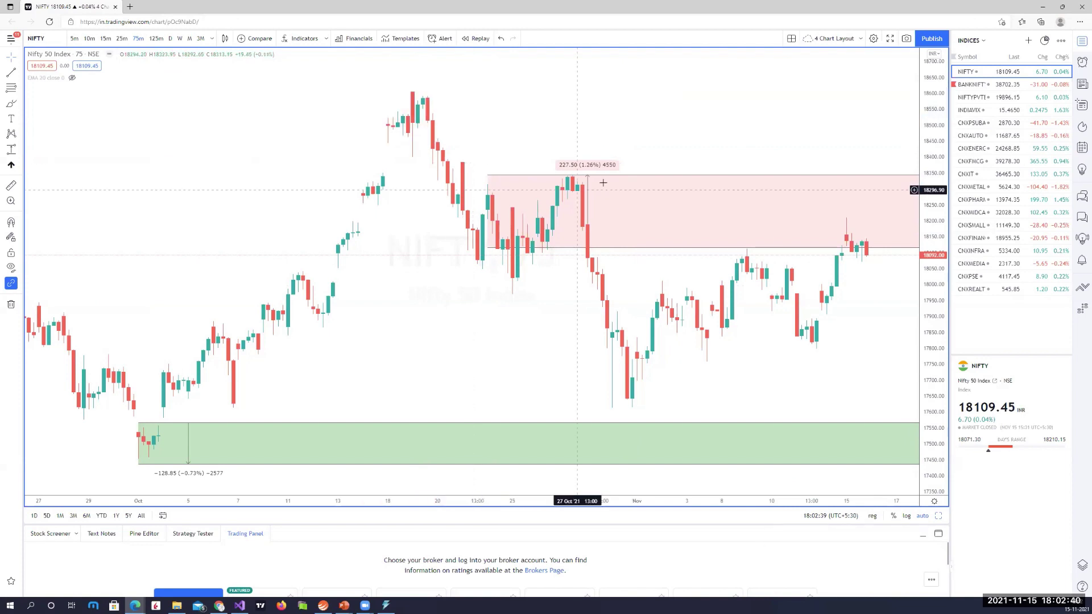
pyautogui.click(612, 176)
pyautogui.press('Delete')
pyautogui.click(689, 434)
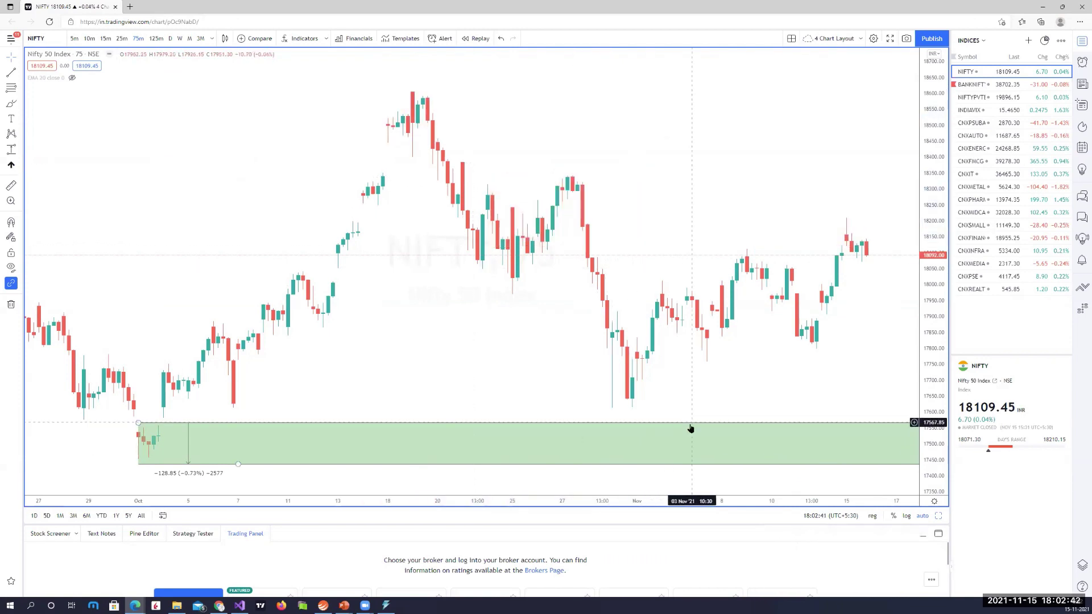
pyautogui.press('Delete')
# Draw an 82.95-point supply zone over the 20 Oct drop.
pyautogui.moveTo(671, 176); pyautogui.dragTo(565, 173)
pyautogui.scroll(-3, 617, 175)
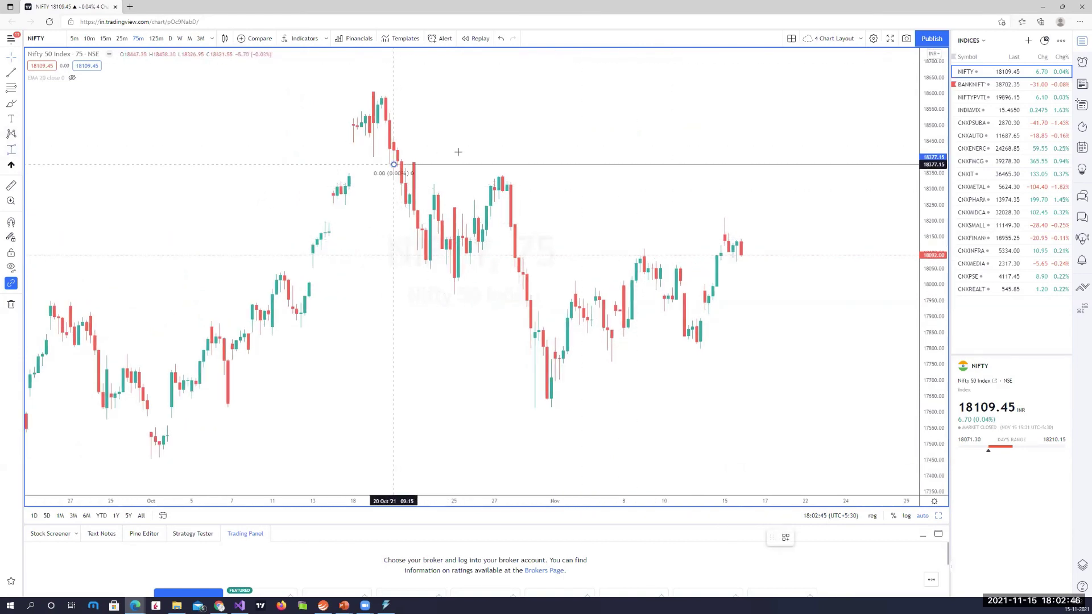
pyautogui.moveTo(394, 164); pyautogui.dragTo(481, 141)
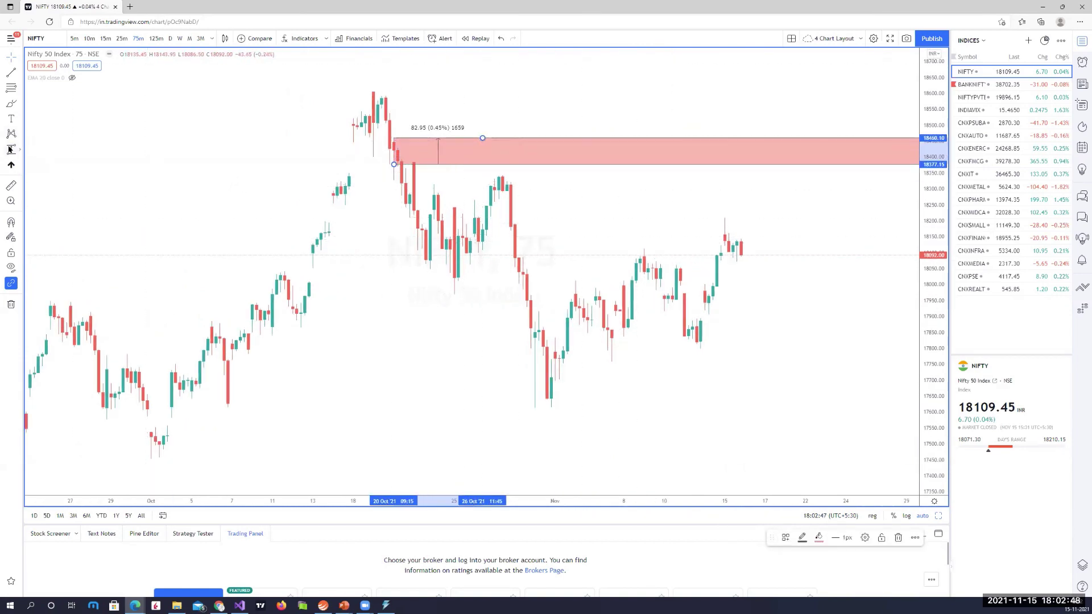
pyautogui.click(481, 141)
# Draw a 17688–17816 demand zone under the lows and apply the green MDZ template.
pyautogui.moveTo(555, 343)
pyautogui.mouseDown()
pyautogui.moveTo(592, 353)
pyautogui.moveTo(615, 383)
pyautogui.mouseUp()
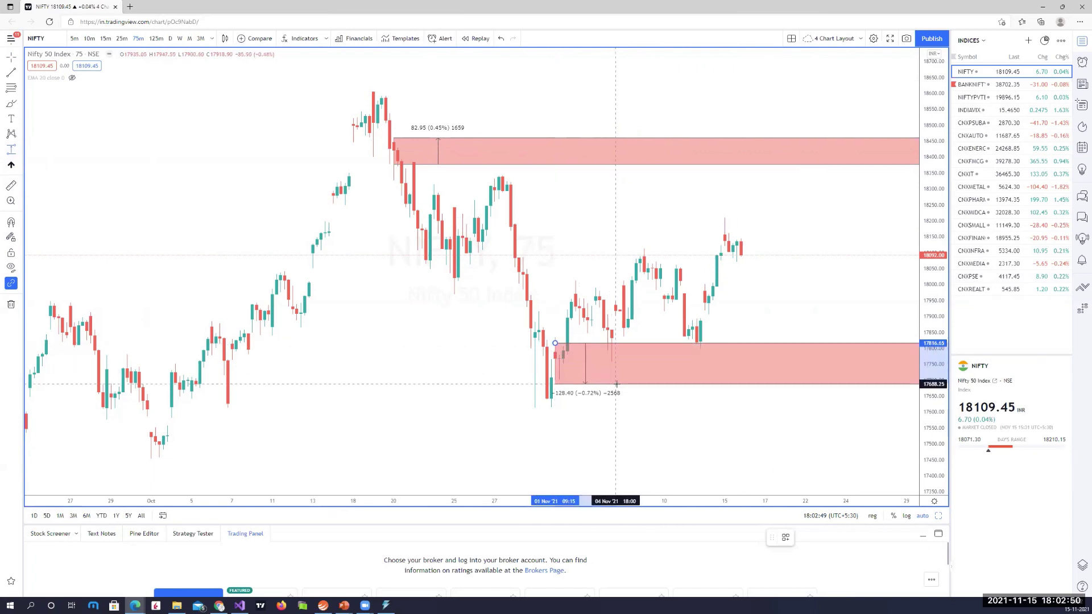
pyautogui.rightClick(618, 387)
pyautogui.moveTo(654, 393)
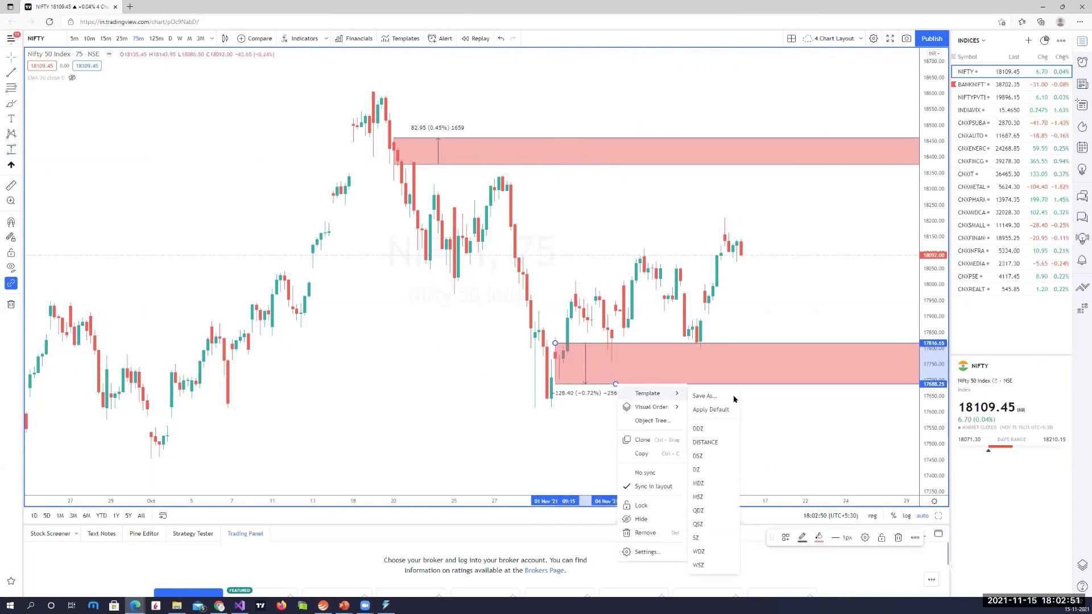
pyautogui.click(700, 484)
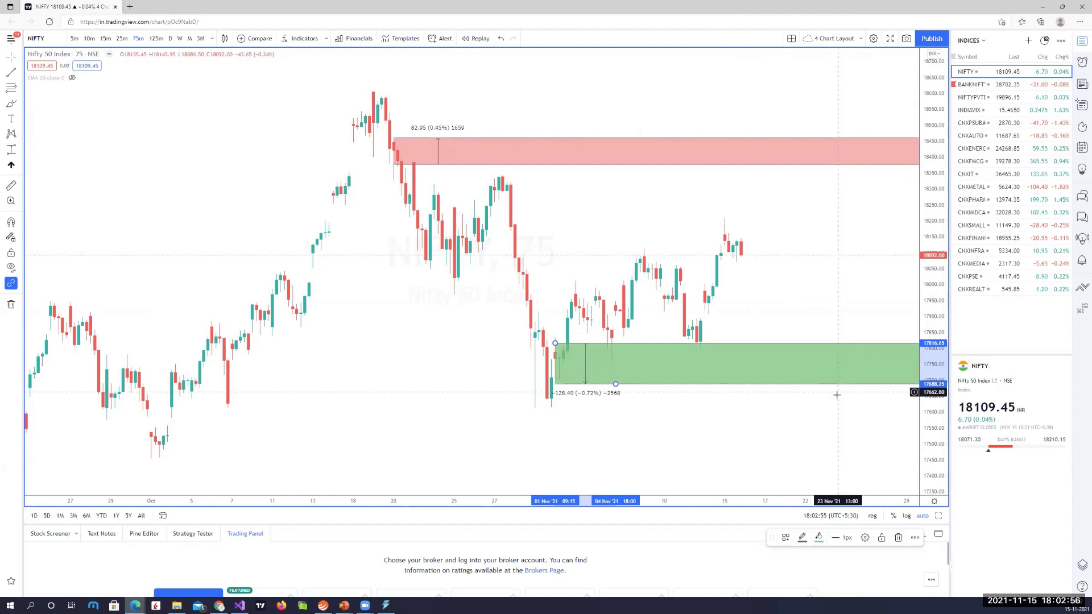
pyautogui.moveTo(801, 307); pyautogui.dragTo(798, 307)
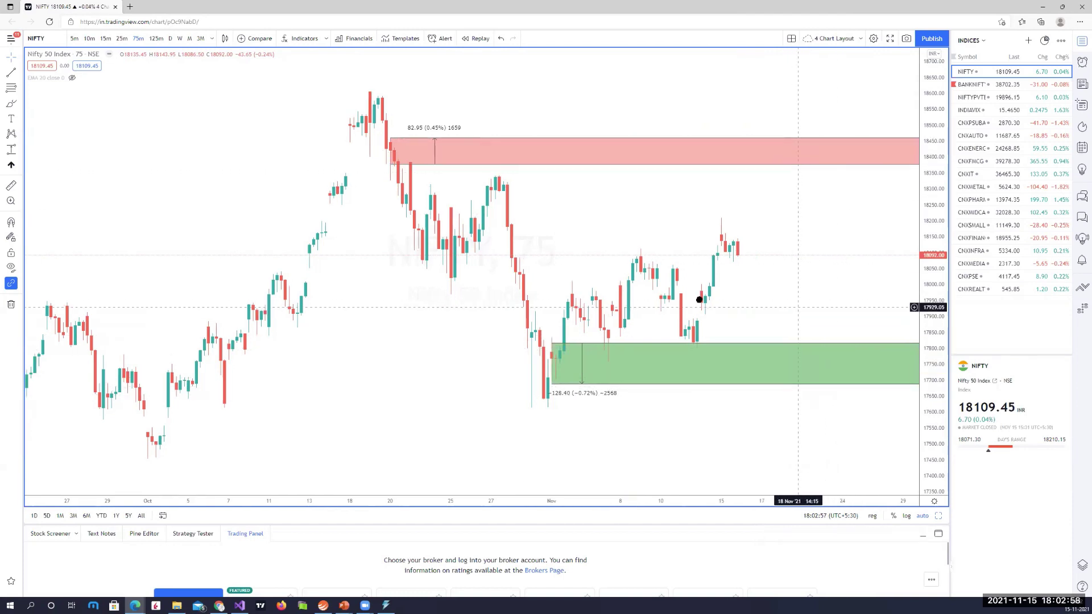
pyautogui.moveTo(699, 300); pyautogui.dragTo(542, 307)
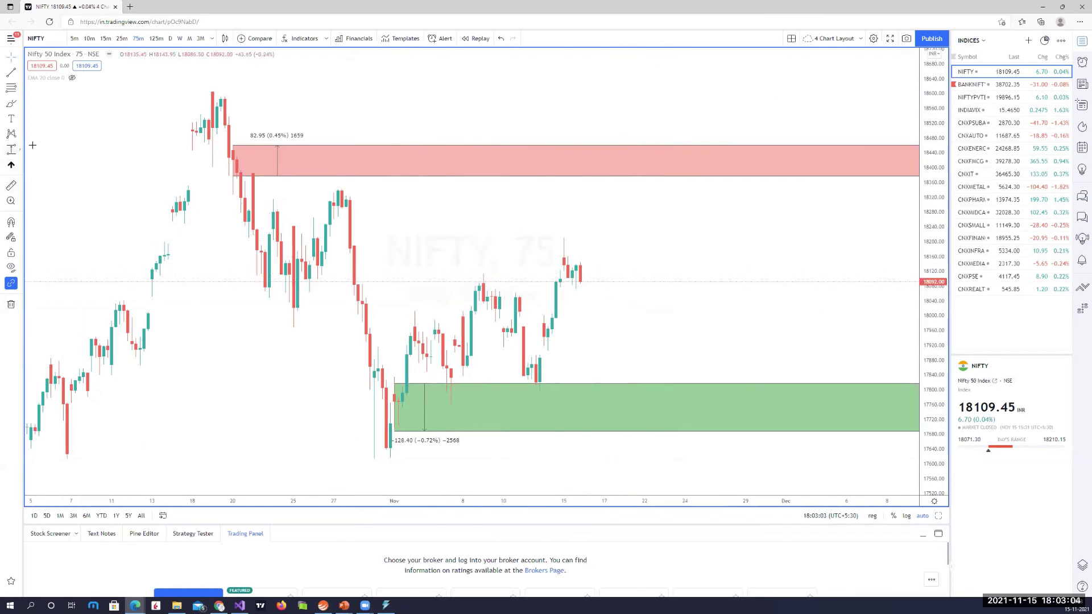
# Draw a 101.35-point demand zone at the pullback low and a red 58.45-point supply zone near 18287–18344.
pyautogui.moveTo(552, 318); pyautogui.dragTo(544, 349)
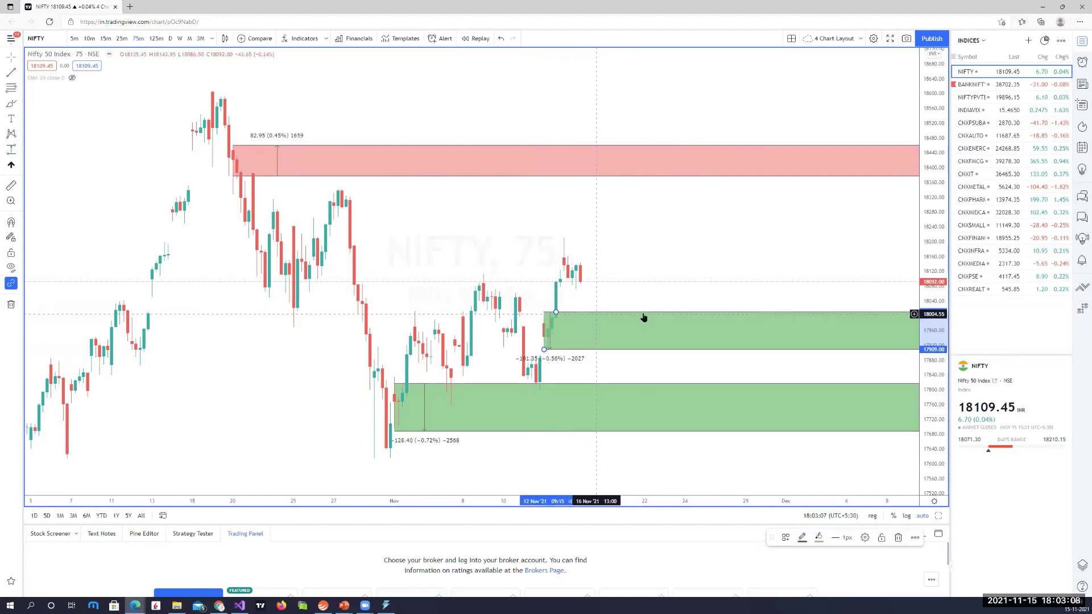
pyautogui.click(468, 114)
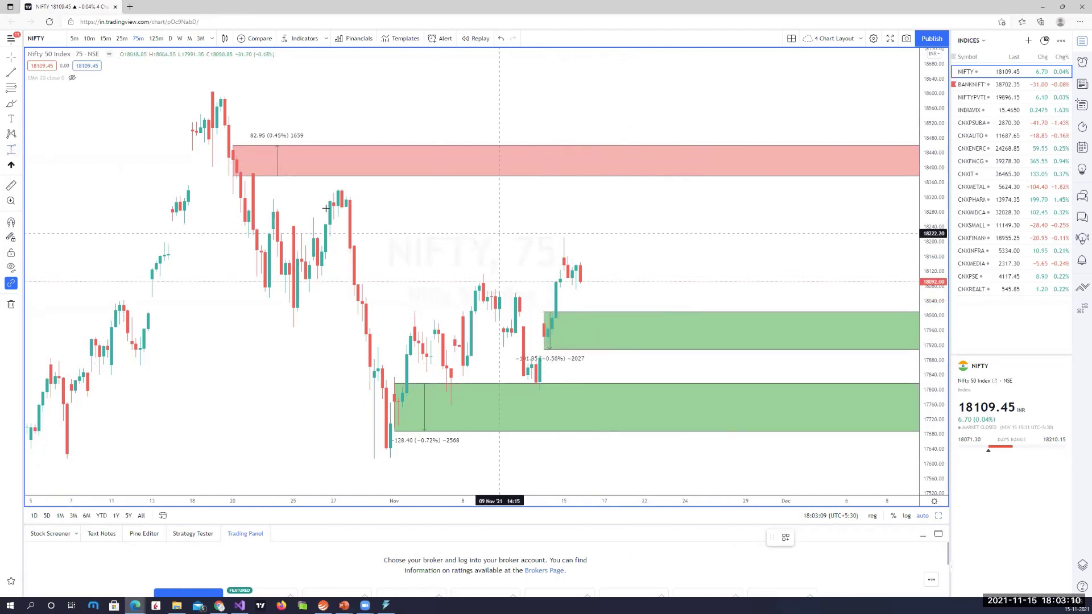
pyautogui.moveTo(333, 210); pyautogui.dragTo(410, 188)
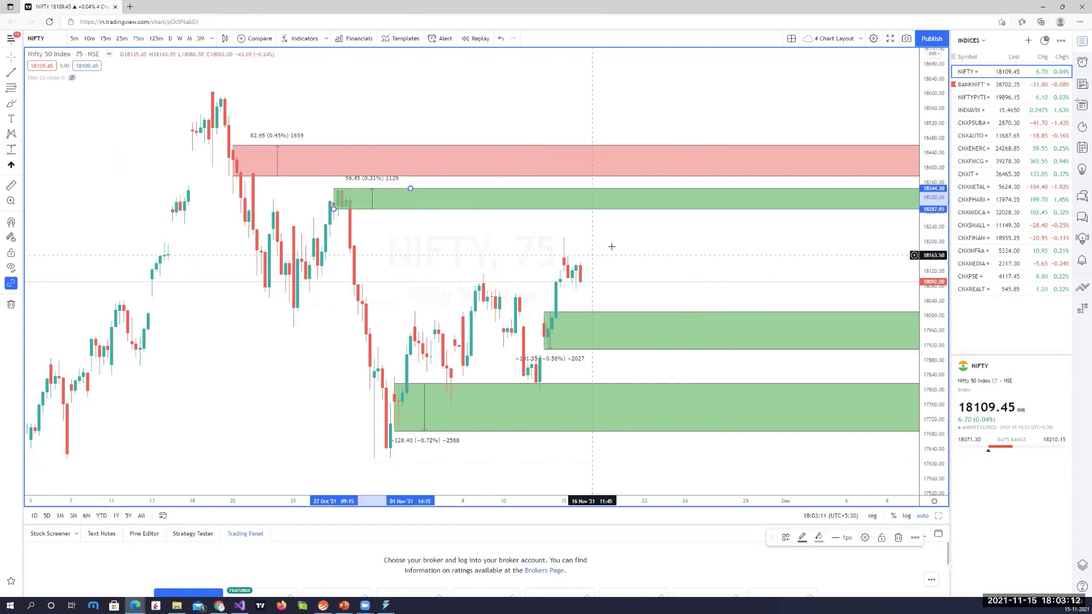
pyautogui.rightClick(468, 208)
pyautogui.moveTo(501, 220)
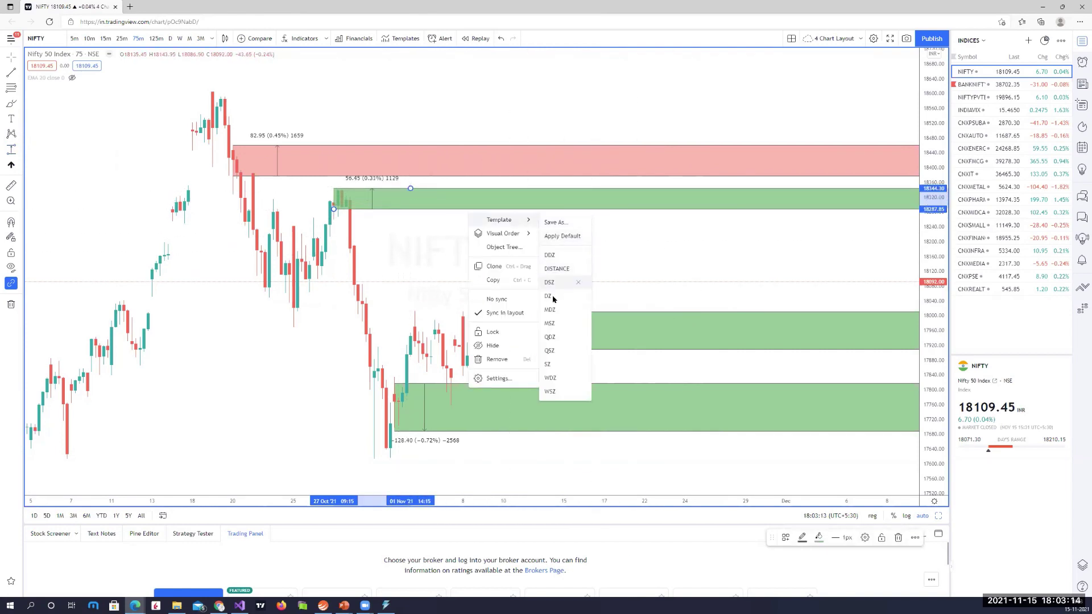
pyautogui.click(584, 348)
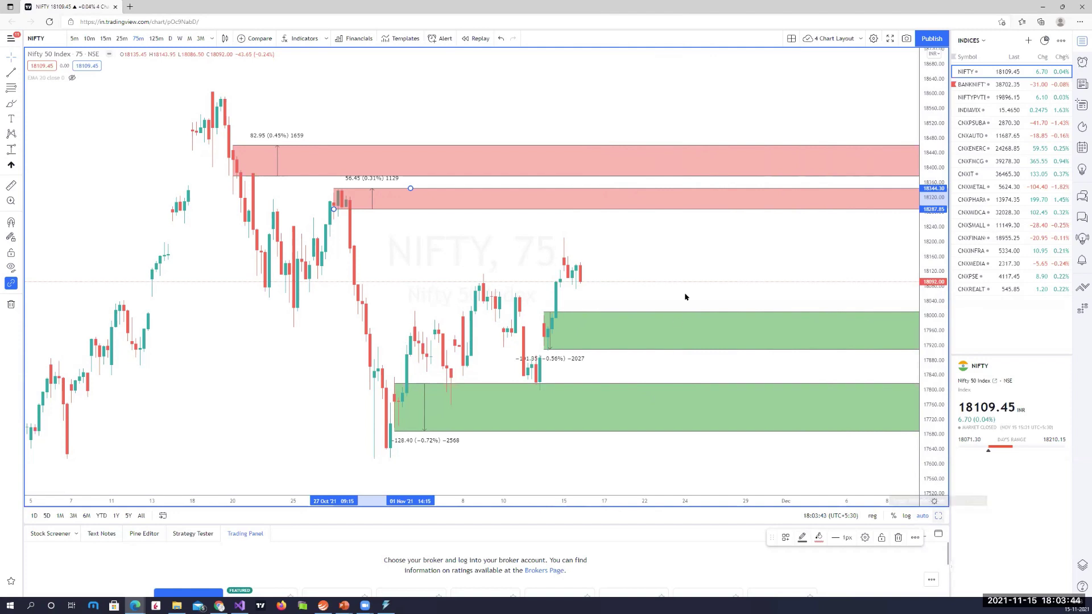
# Return to the four-chart layout and make the monthly pane active.
pyautogui.hotkey('alt', 'Return')
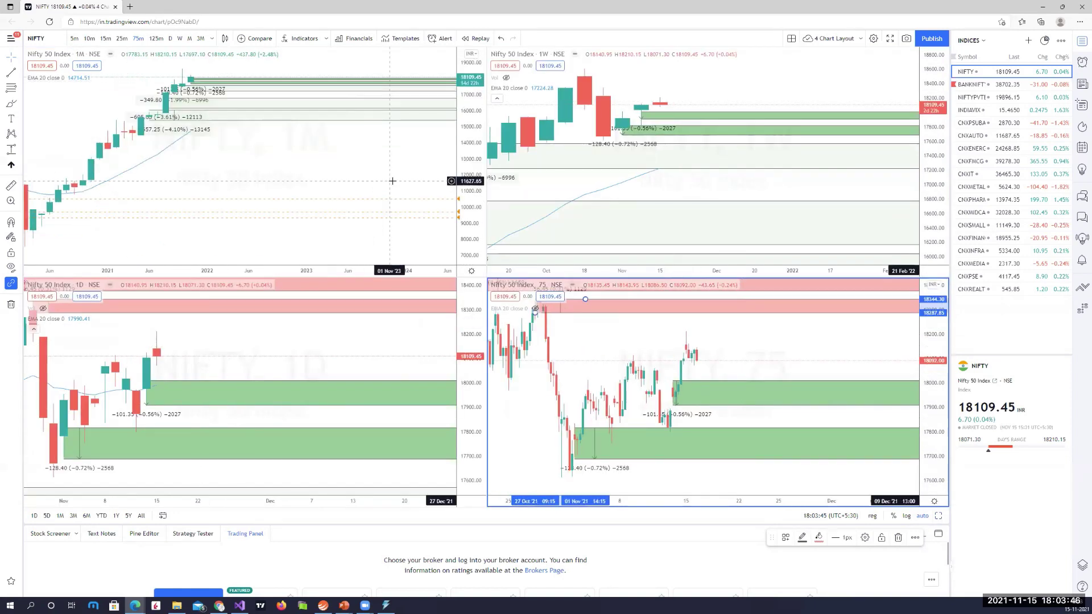
pyautogui.click(393, 181)
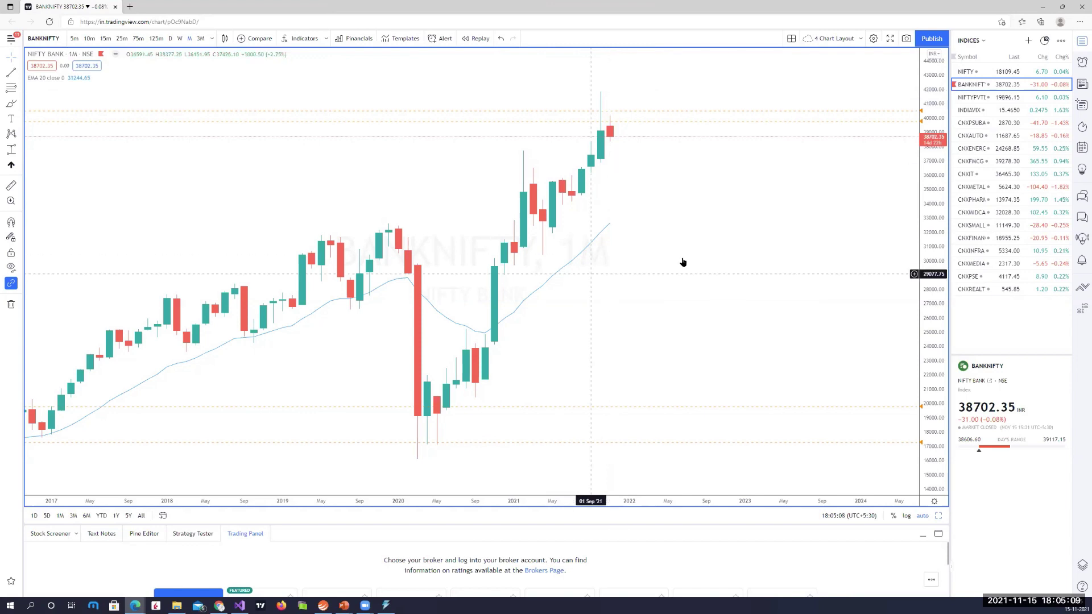
# Draw a demand zone around the 2021 consolidation candles and apply the green MDZ template.
pyautogui.scroll(-2, 683, 261)
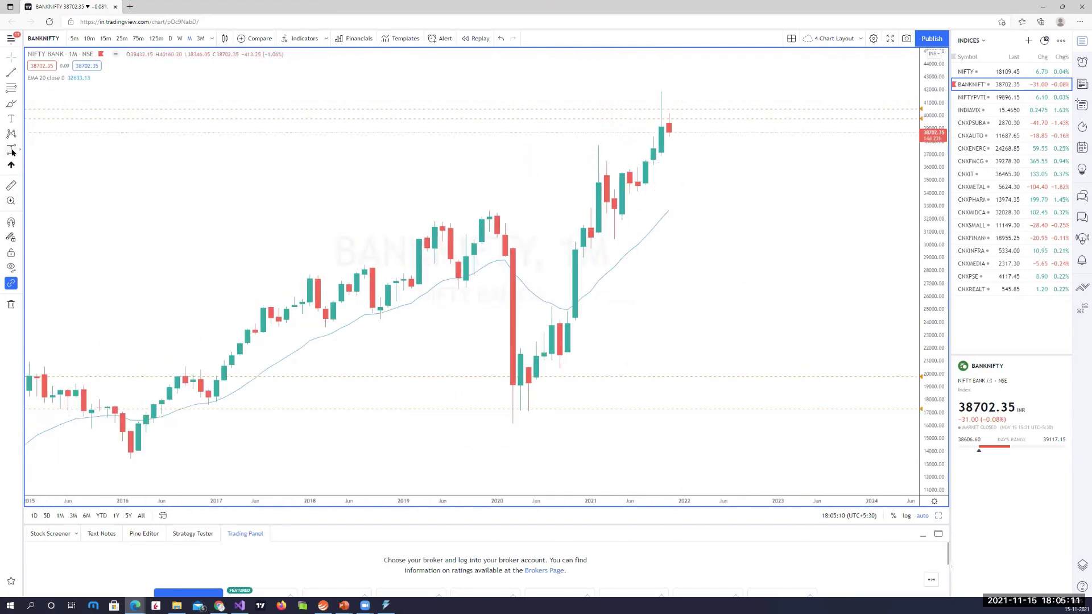
pyautogui.moveTo(630, 167); pyautogui.dragTo(708, 194)
pyautogui.rightClick(713, 196)
pyautogui.moveTo(768, 203)
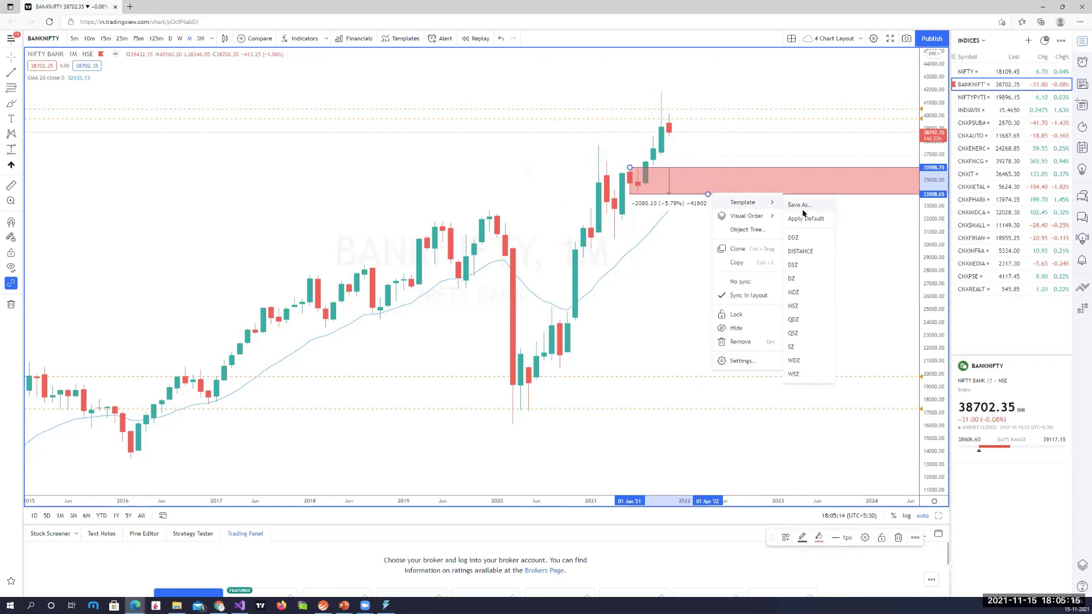
pyautogui.click(795, 292)
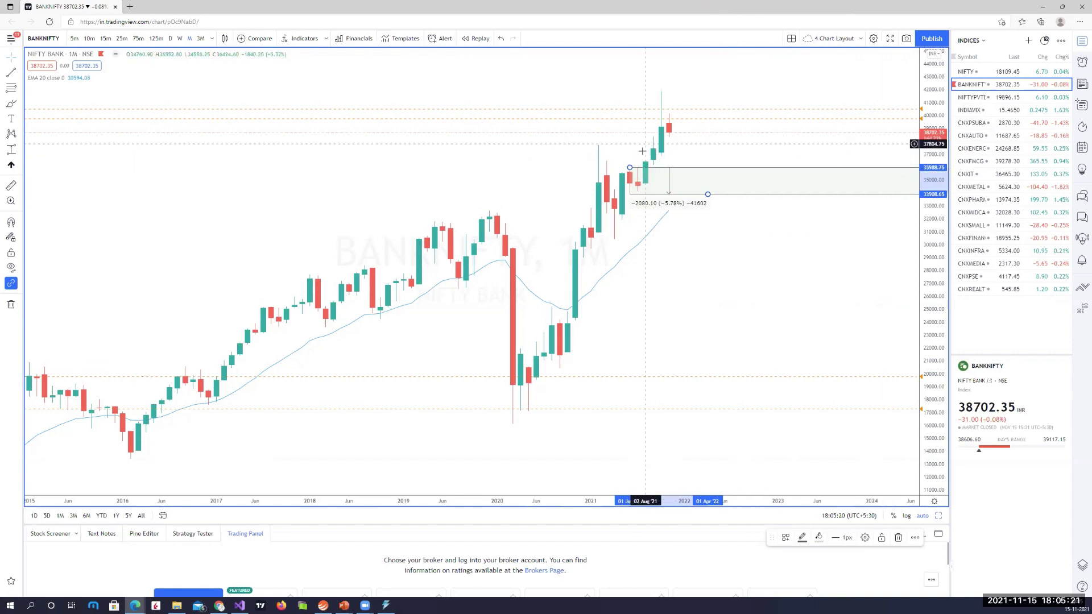
# Add a second demand zone above the first, then restore the four-chart layout.
pyautogui.scroll(2, 669, 195)
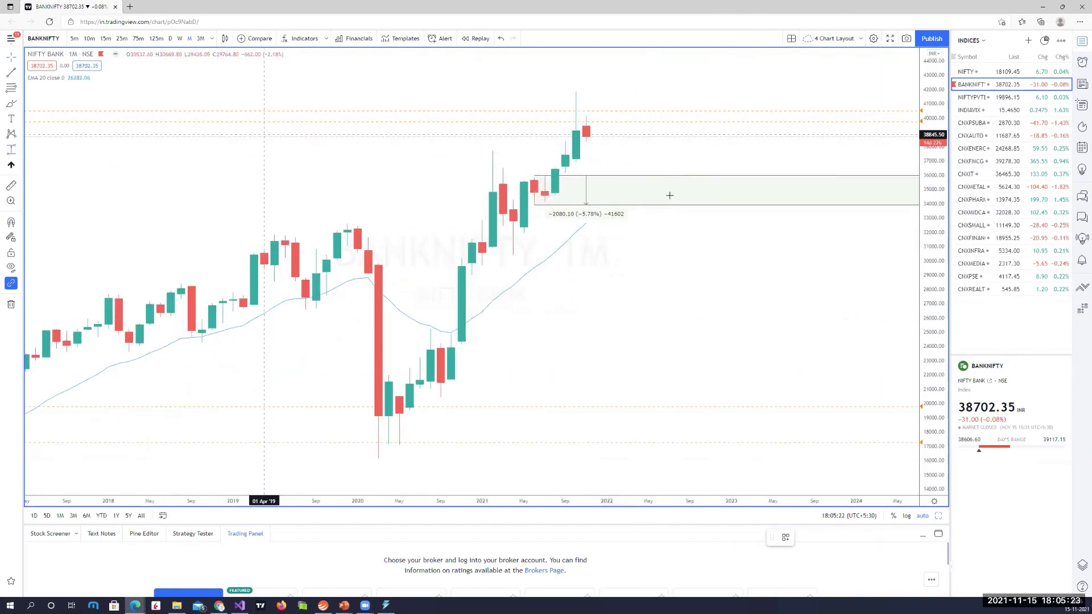
pyautogui.click(566, 155)
pyautogui.click(617, 173)
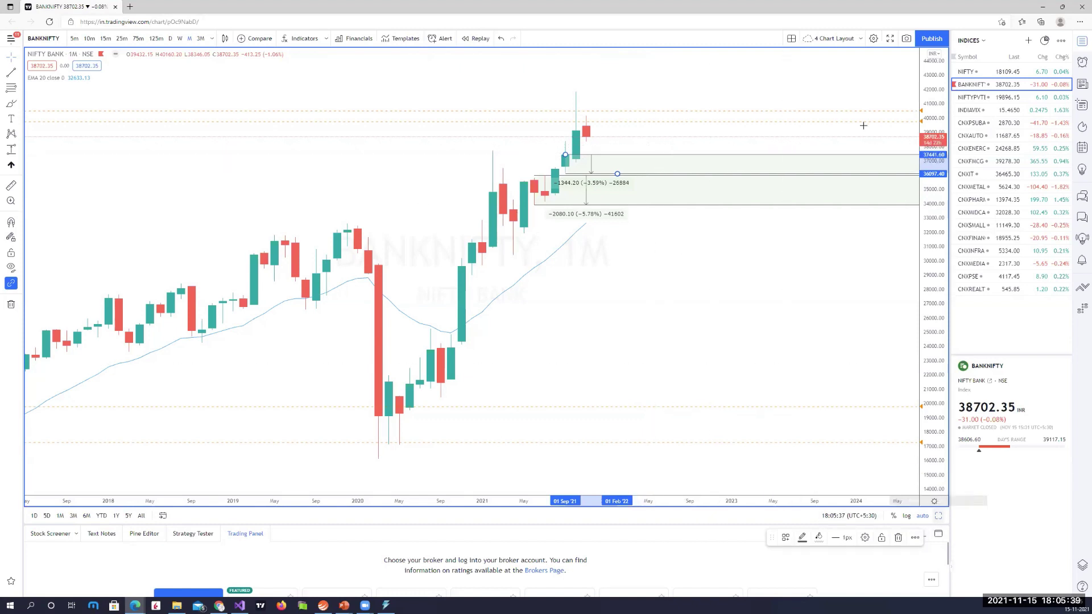
pyautogui.click(939, 516)
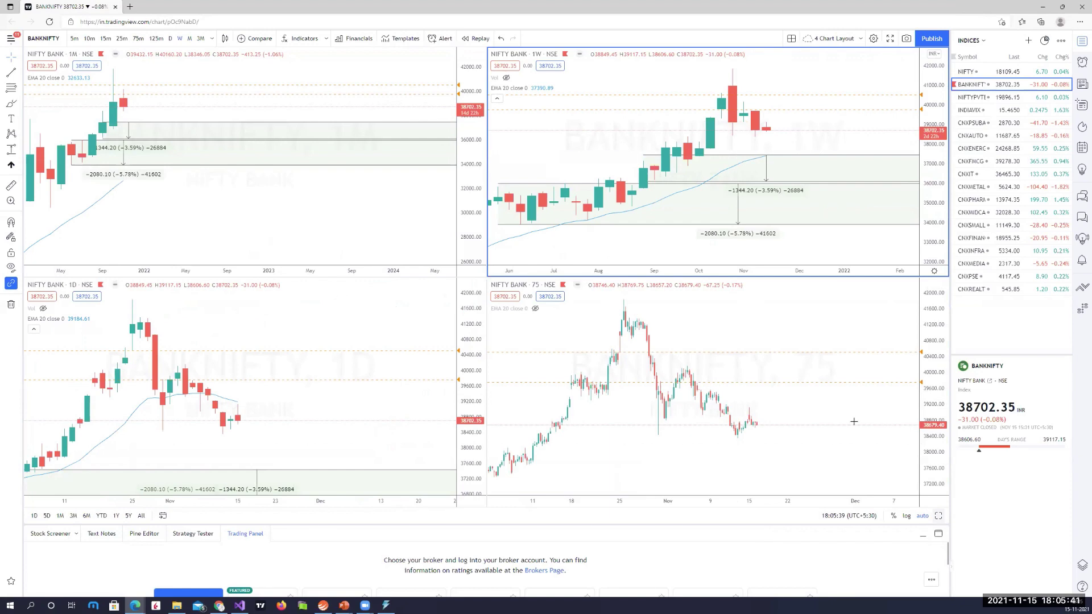
# Enlarge and zoom the weekly chart, then draw a -1566.00 zone from about 37995 to 36429.
pyautogui.hotkey('alt', 'Return')
pyautogui.scroll(3, 575, 137)
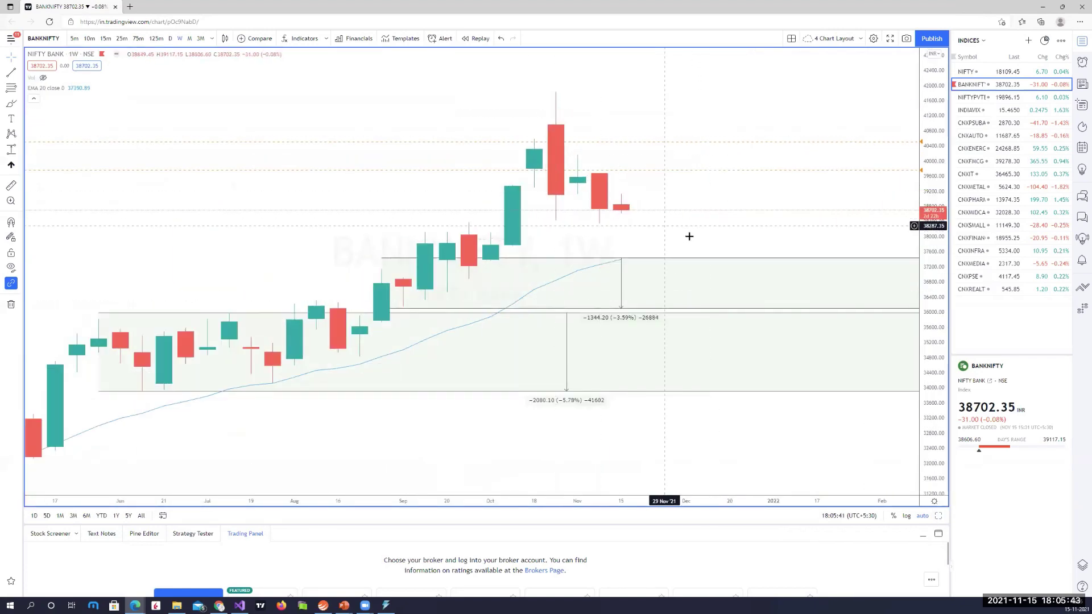
pyautogui.scroll(2, 711, 228)
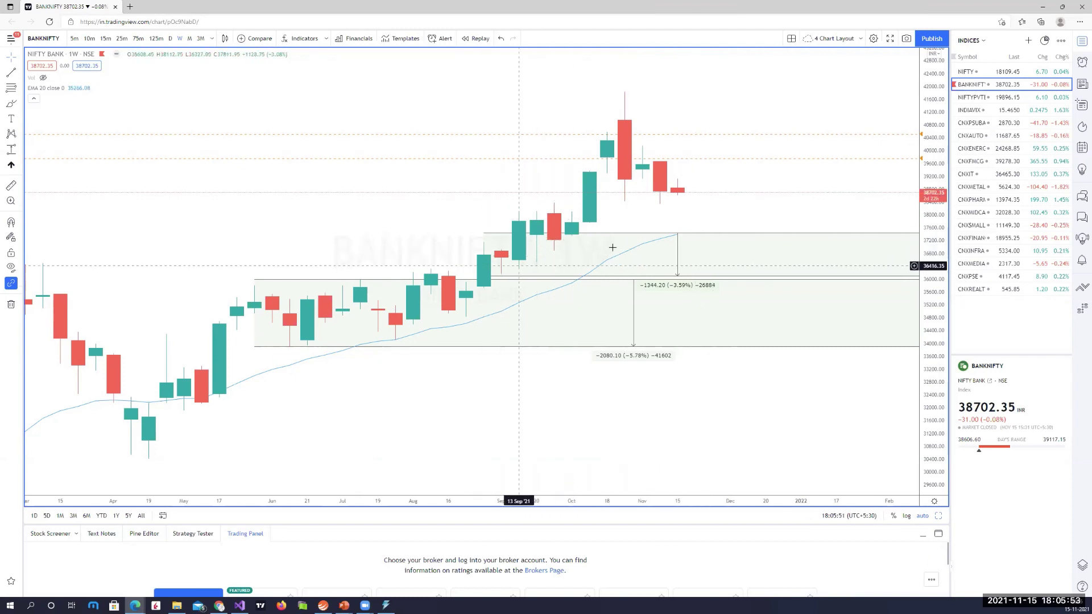
pyautogui.click(10, 149)
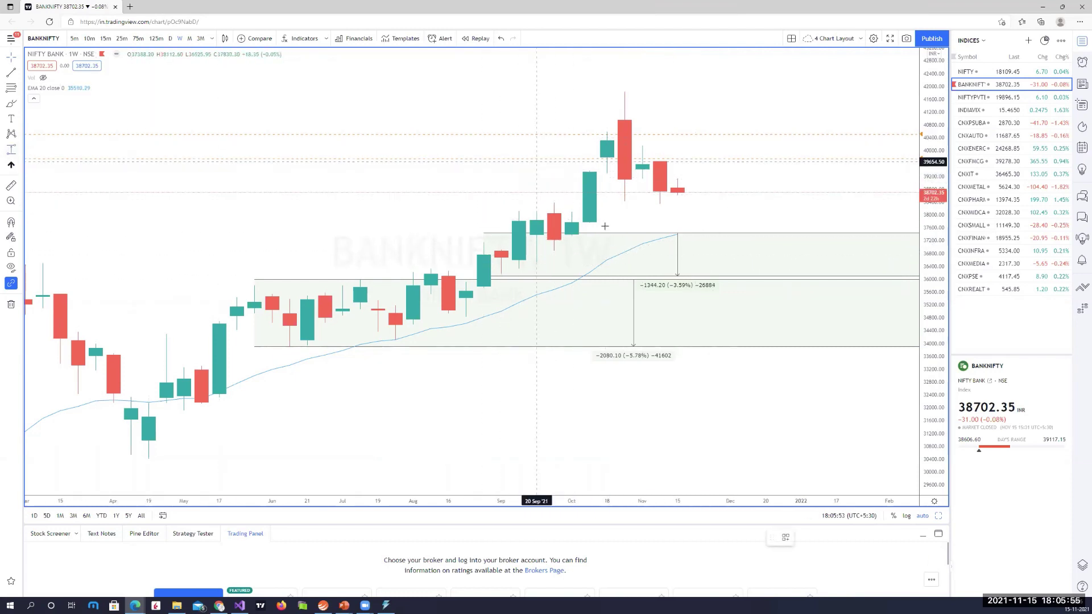
pyautogui.click(572, 215)
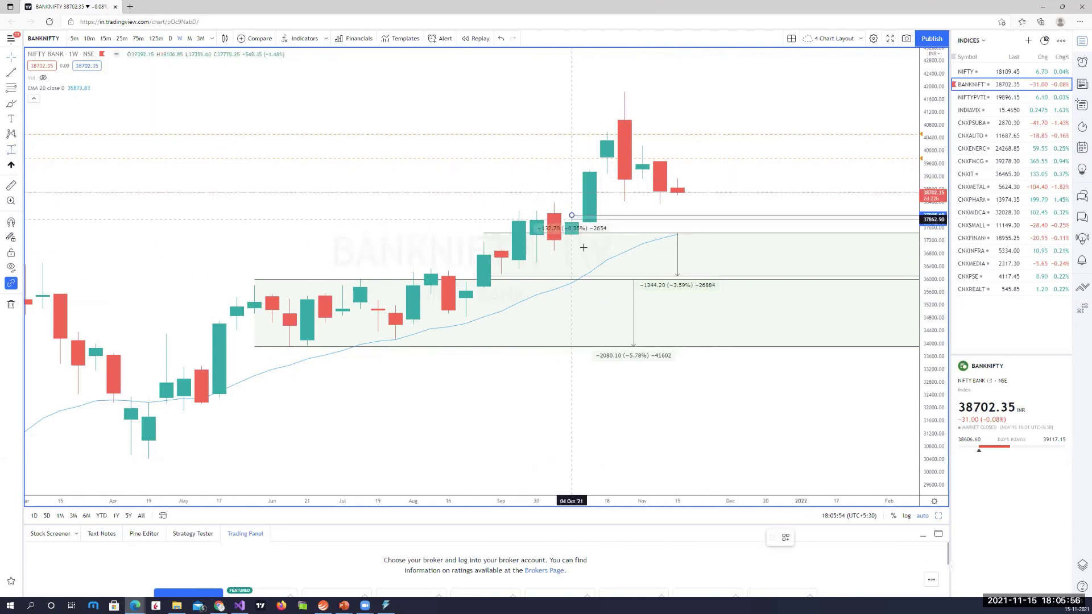
pyautogui.click(538, 266)
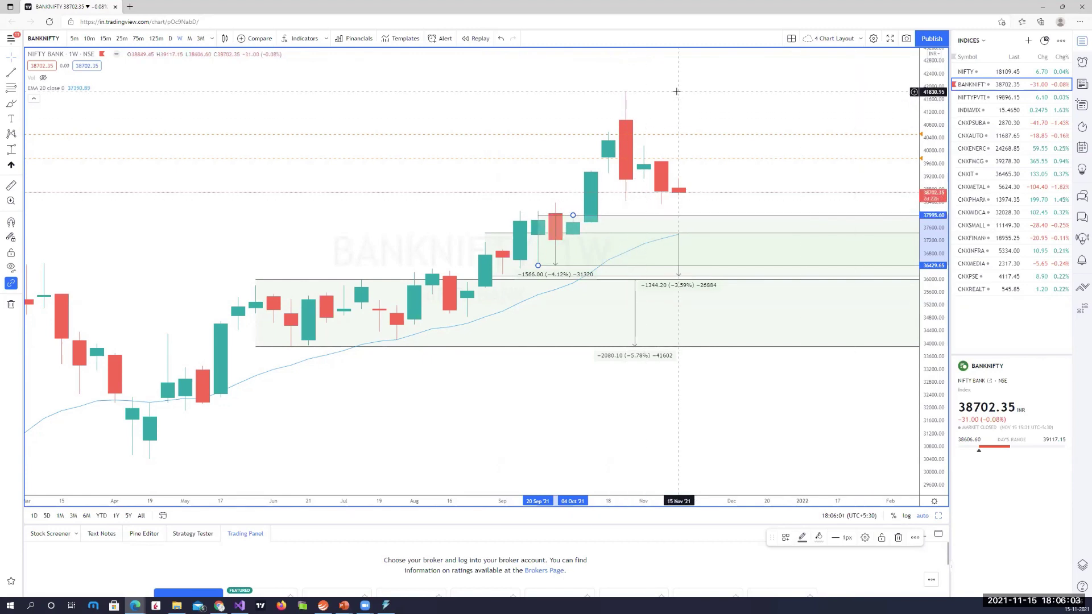
# Draw an 822.80-point supply zone at early-November candles with the pink WSZ template, then restore four charts.
pyautogui.click(644, 171)
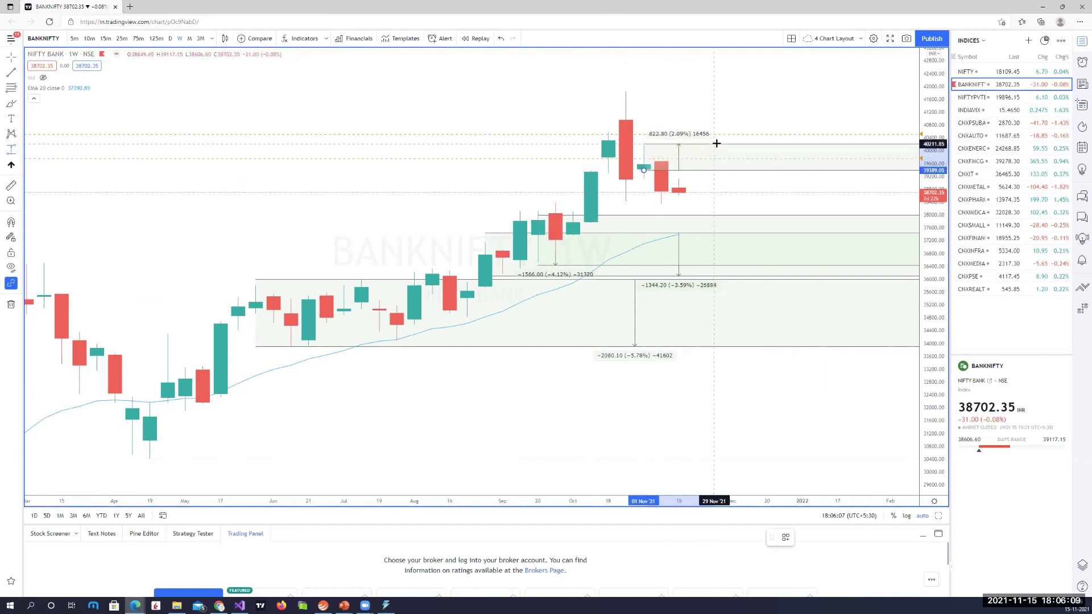
pyautogui.click(714, 144)
pyautogui.rightClick(715, 146)
pyautogui.moveTo(757, 153)
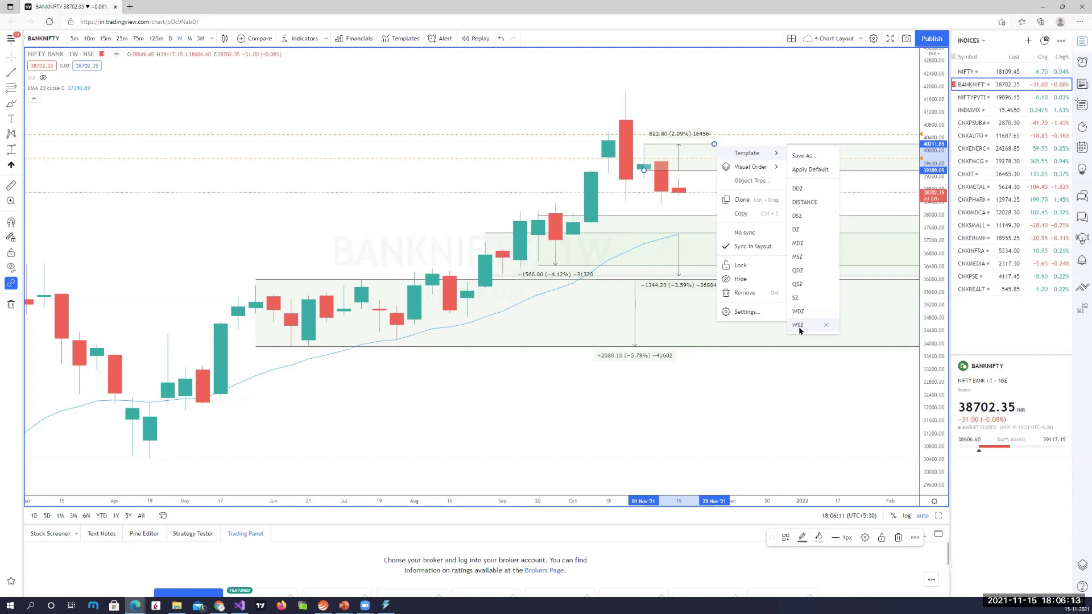
pyautogui.click(799, 327)
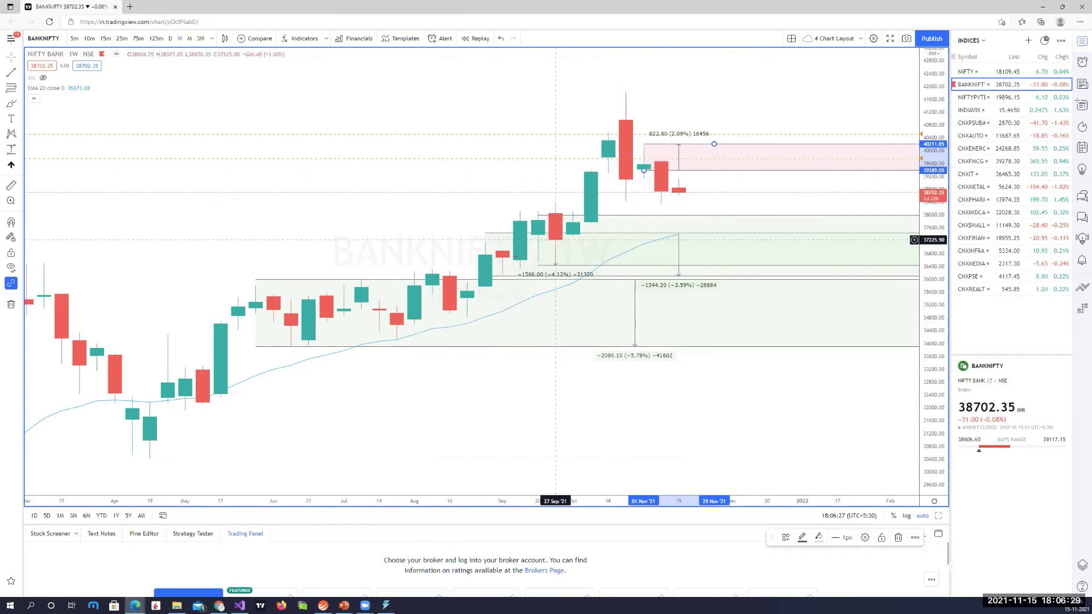
pyautogui.scroll(-4, 426, 313)
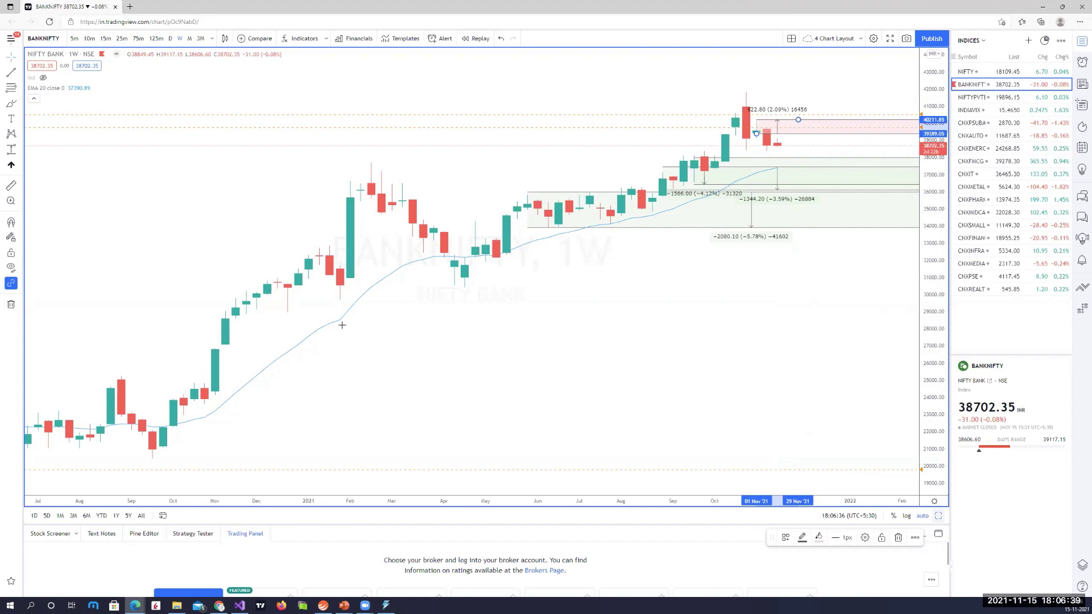
pyautogui.click(938, 515)
# Enlarge the BANKNIFTY daily chart and zoom in on the last few months.
pyautogui.hotkey('alt', 'Return')
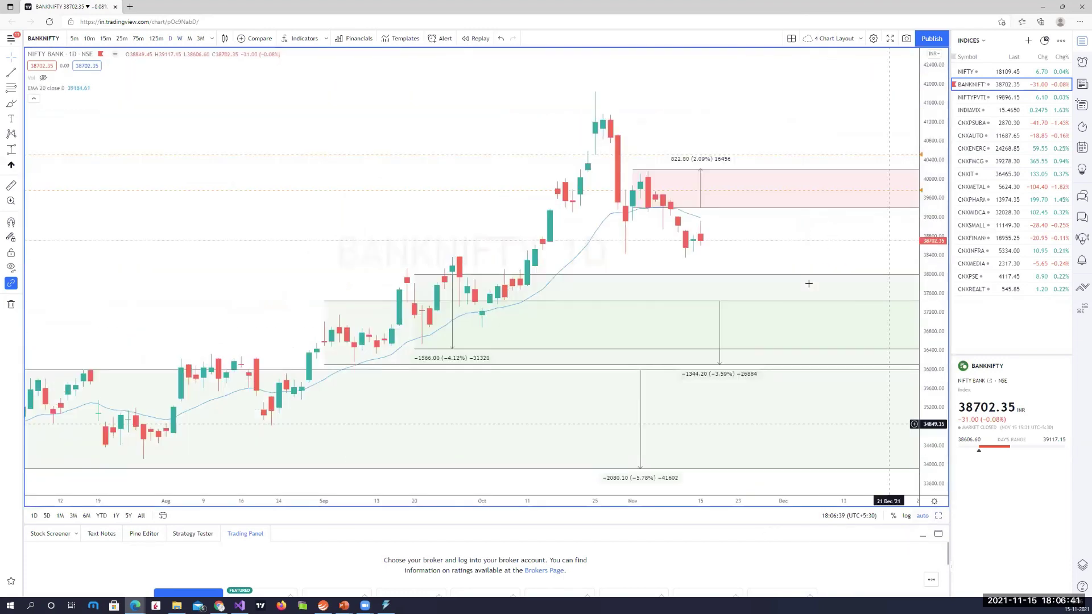
pyautogui.scroll(5, 807, 281)
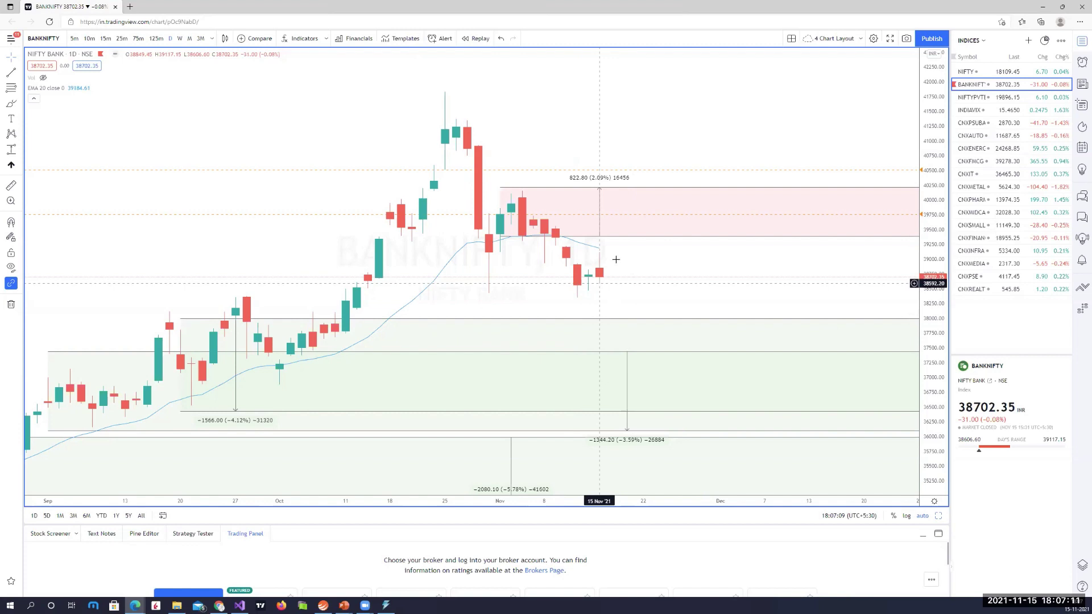
# Remove all drawings and draw a 562.50-point supply zone across the recent highs.
pyautogui.rightClick(278, 178)
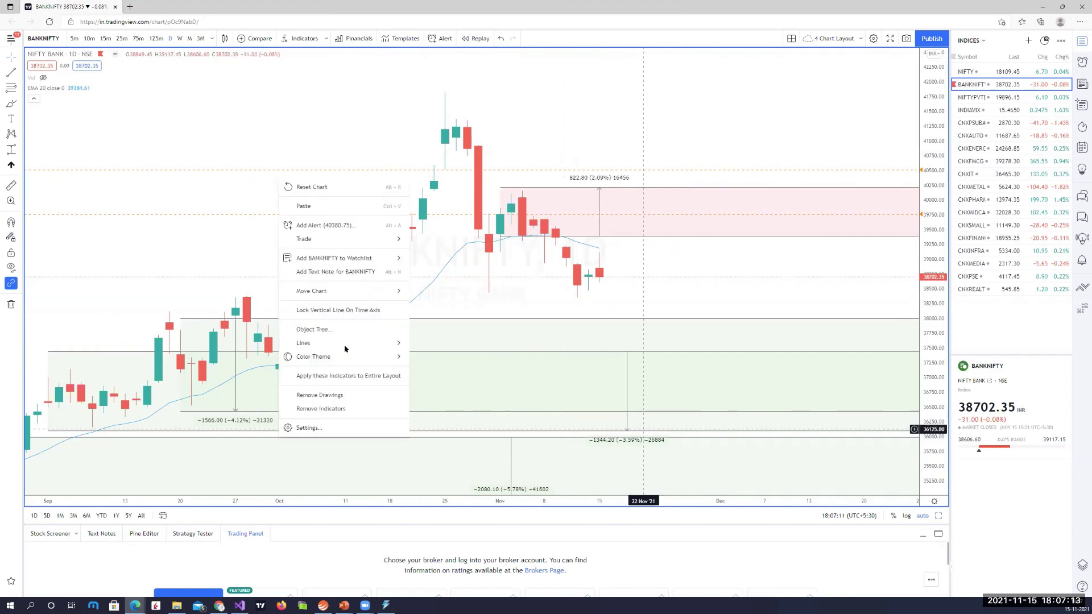
pyautogui.click(342, 395)
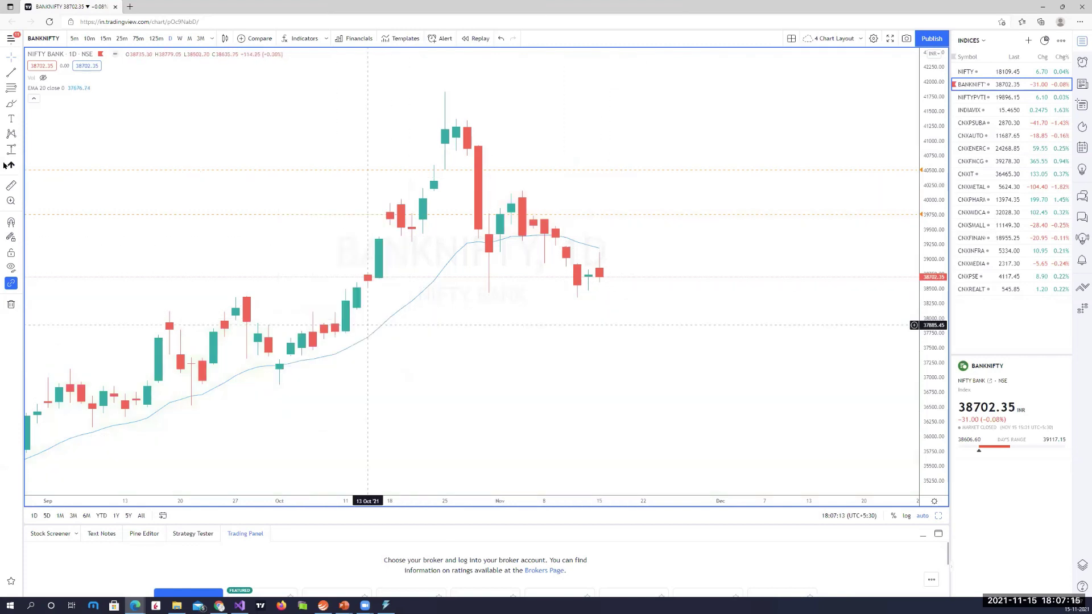
pyautogui.click(6, 165)
pyautogui.click(511, 224)
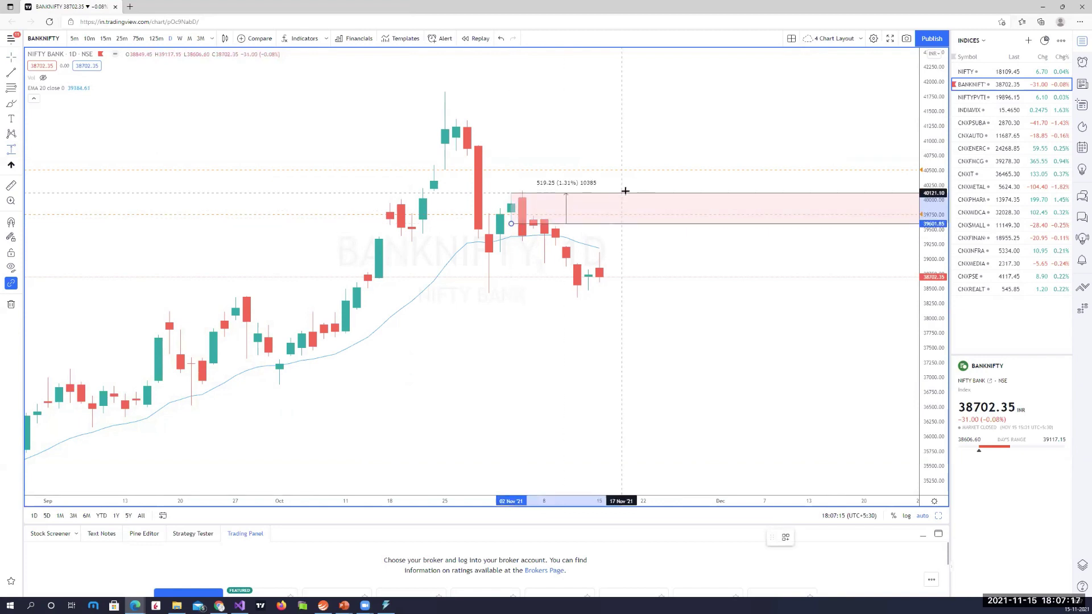
pyautogui.click(633, 190)
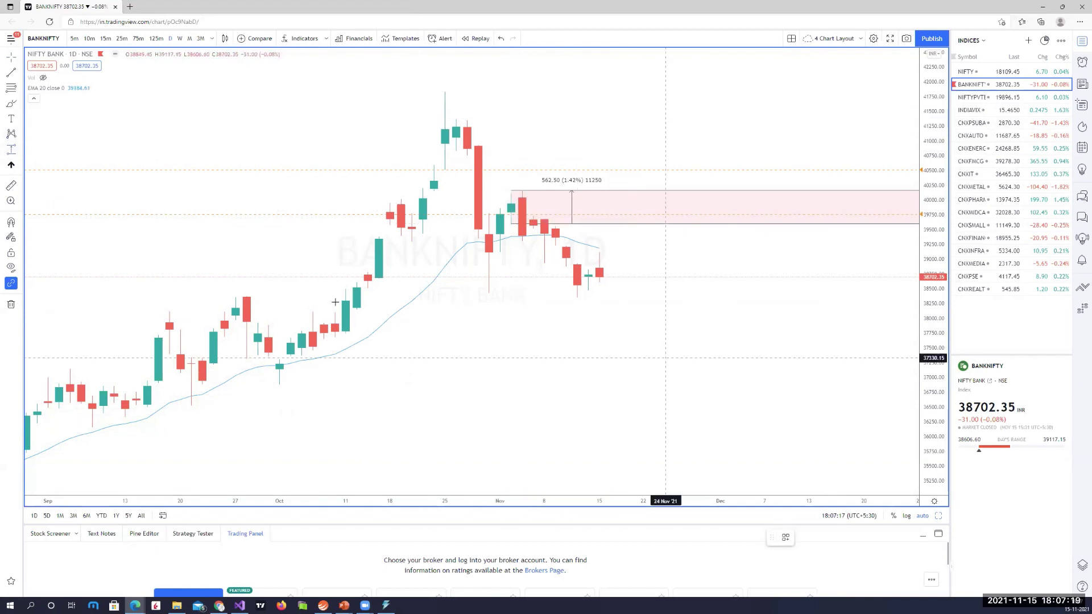
# Draw a -699.55 demand zone near 37,460 with the default green style, then restore four charts.
pyautogui.keyDown('shift'); pyautogui.click(313, 309); pyautogui.keyUp('shift')
pyautogui.click(422, 350)
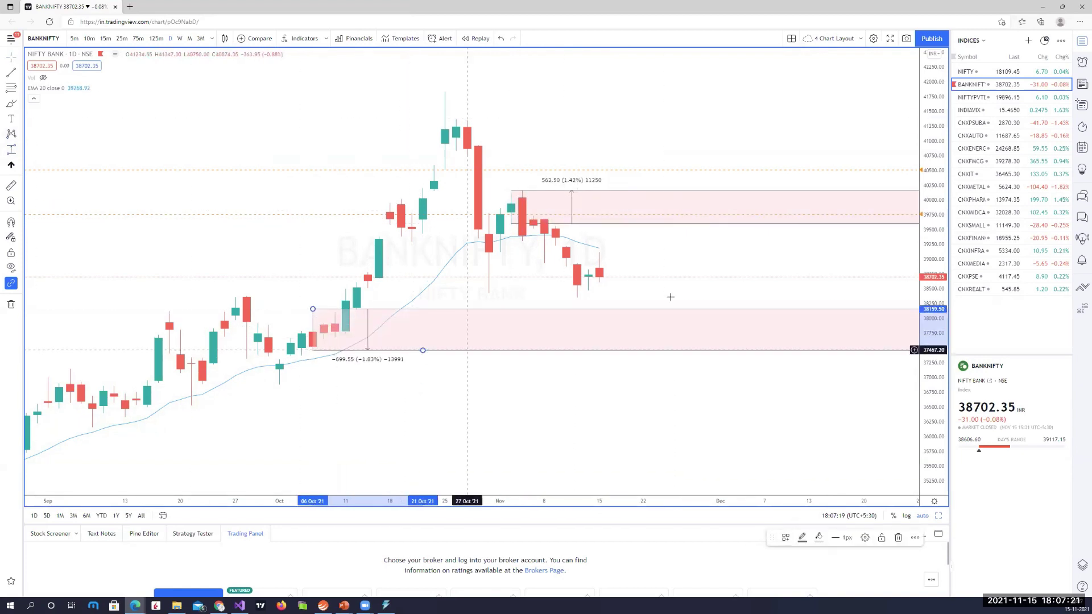
pyautogui.rightClick(626, 313)
pyautogui.moveTo(657, 317)
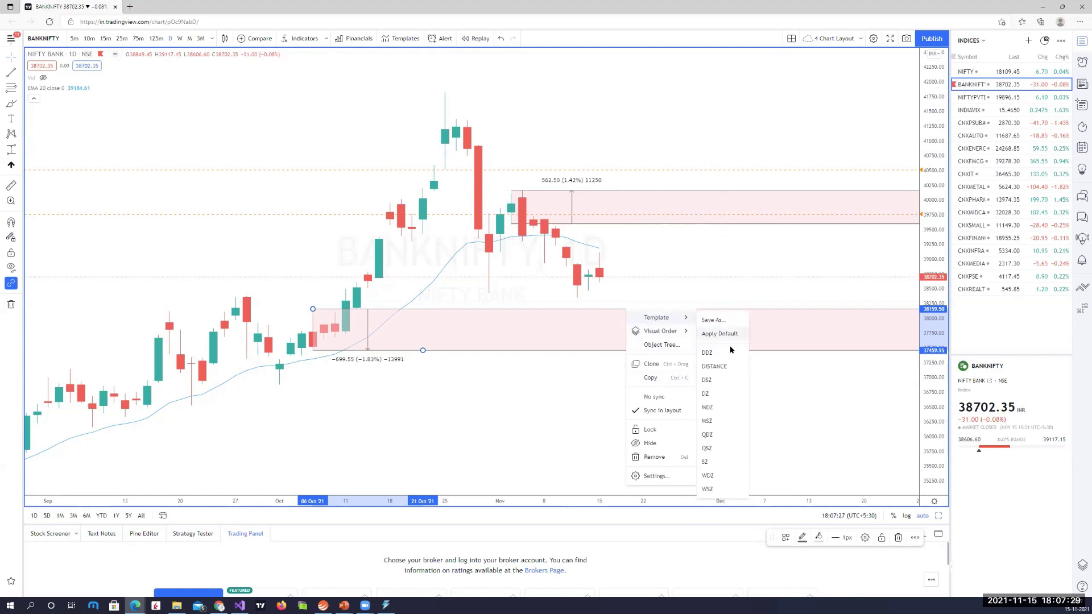
pyautogui.click(720, 334)
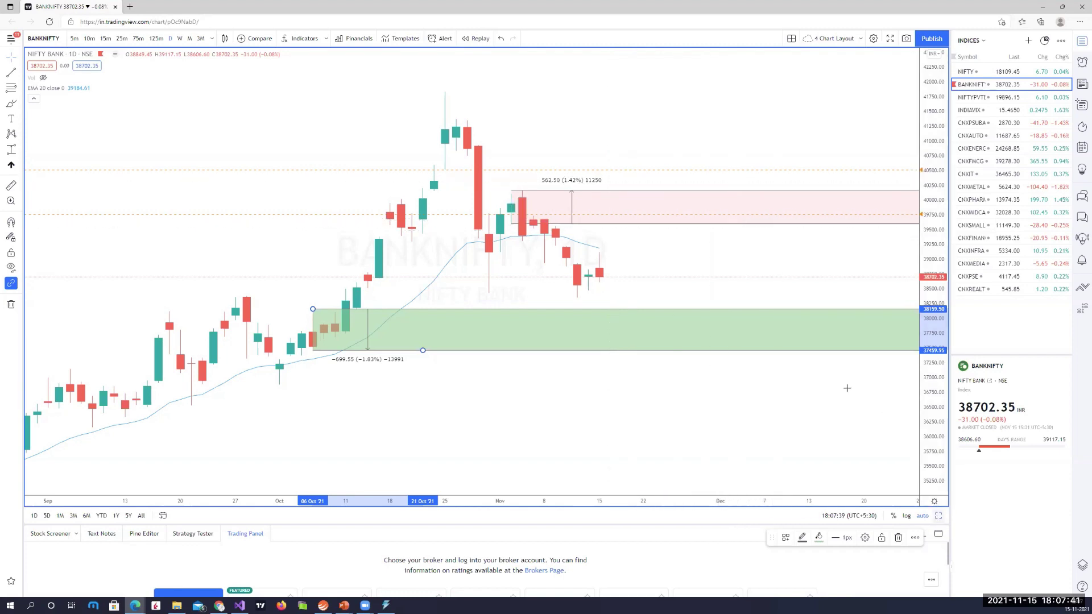
pyautogui.click(939, 515)
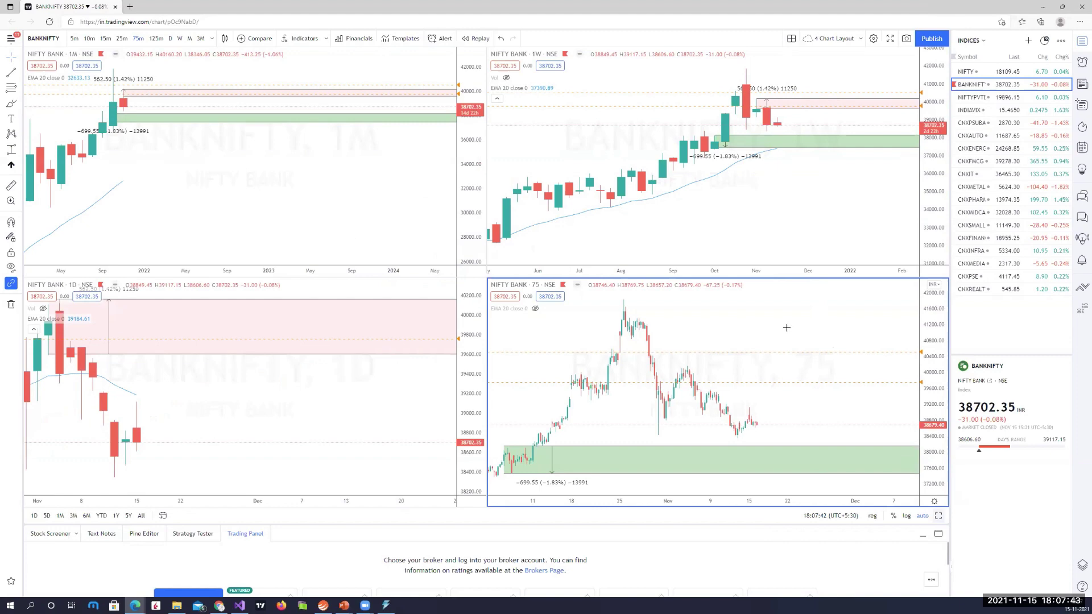
# Maximize the 75-minute BANKNIFTY chart and draw a red supply zone above the recent candles.
pyautogui.hotkey('alt', 'Return')
pyautogui.scroll(5, 787, 327)
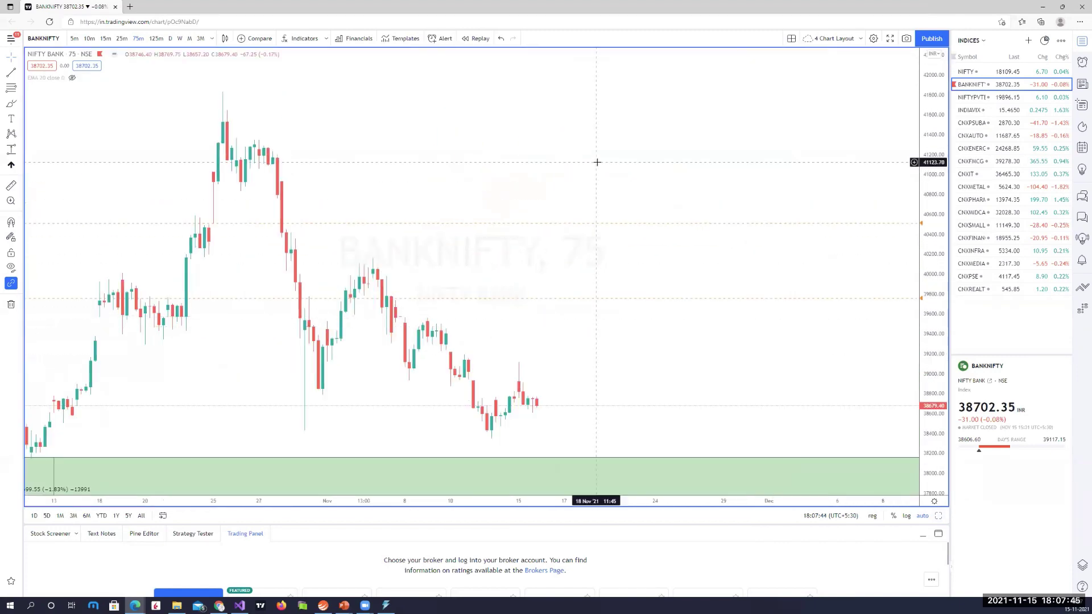
pyautogui.scroll(-5, 597, 162)
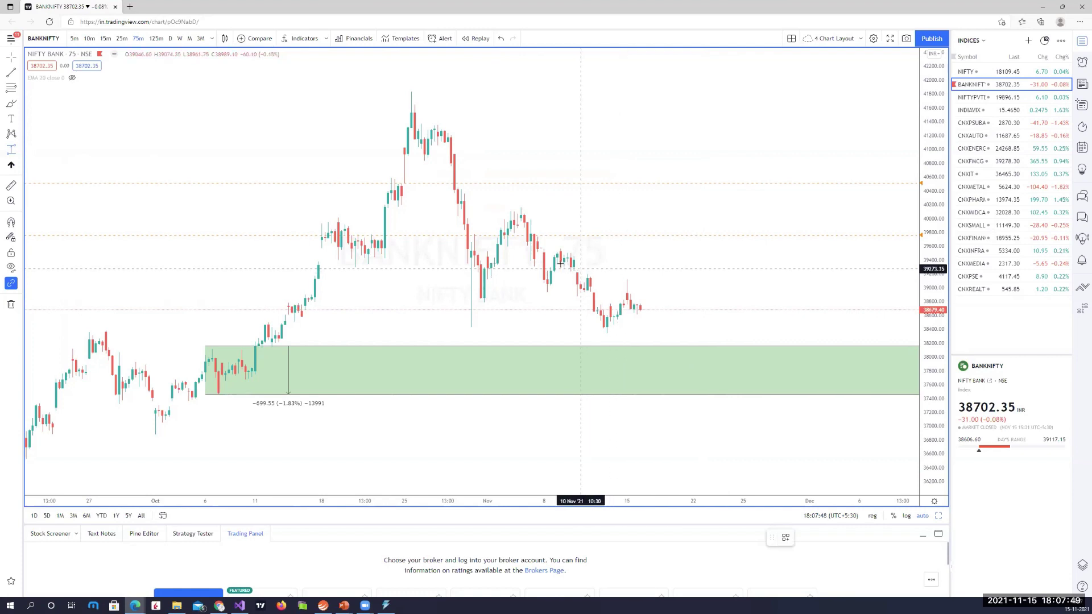
pyautogui.moveTo(562, 265)
pyautogui.mouseDown()
pyautogui.moveTo(611, 256)
pyautogui.moveTo(587, 240)
pyautogui.mouseUp()
pyautogui.rightClick(588, 240)
pyautogui.moveTo(620, 244)
pyautogui.click(673, 392)
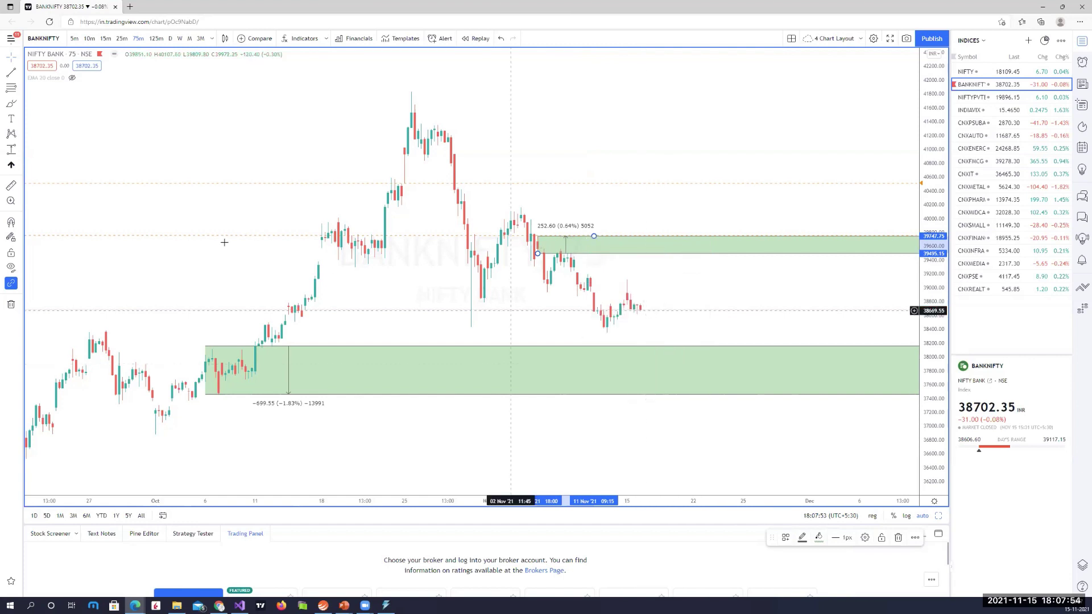
# Draw a green DZ demand zone around 38441–38133, just below current price.
pyautogui.hotkey('alt', 'shift', 'r')
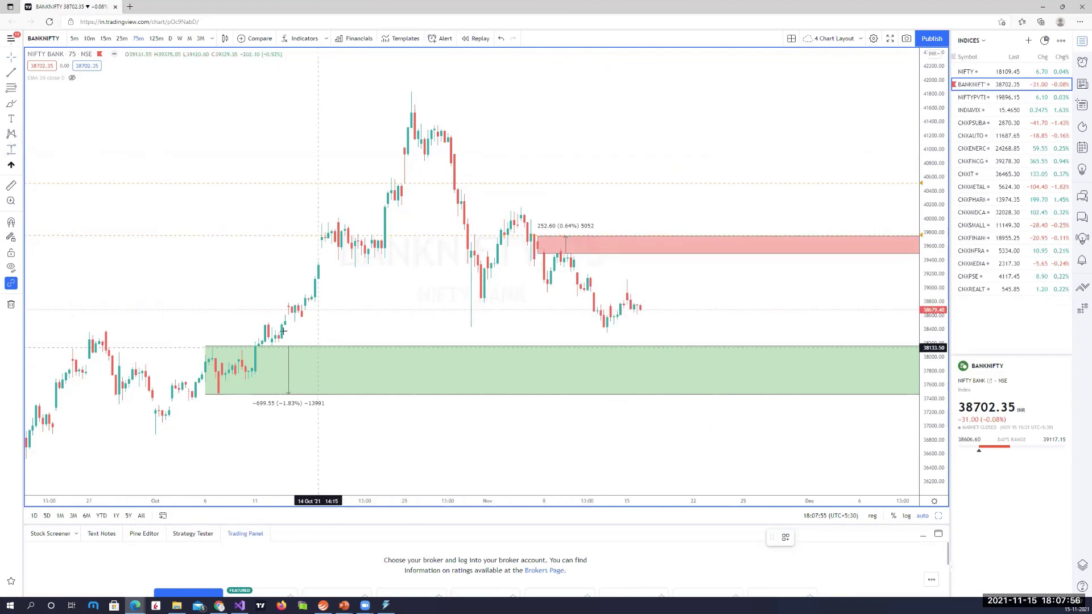
pyautogui.click(272, 327)
pyautogui.click(323, 346)
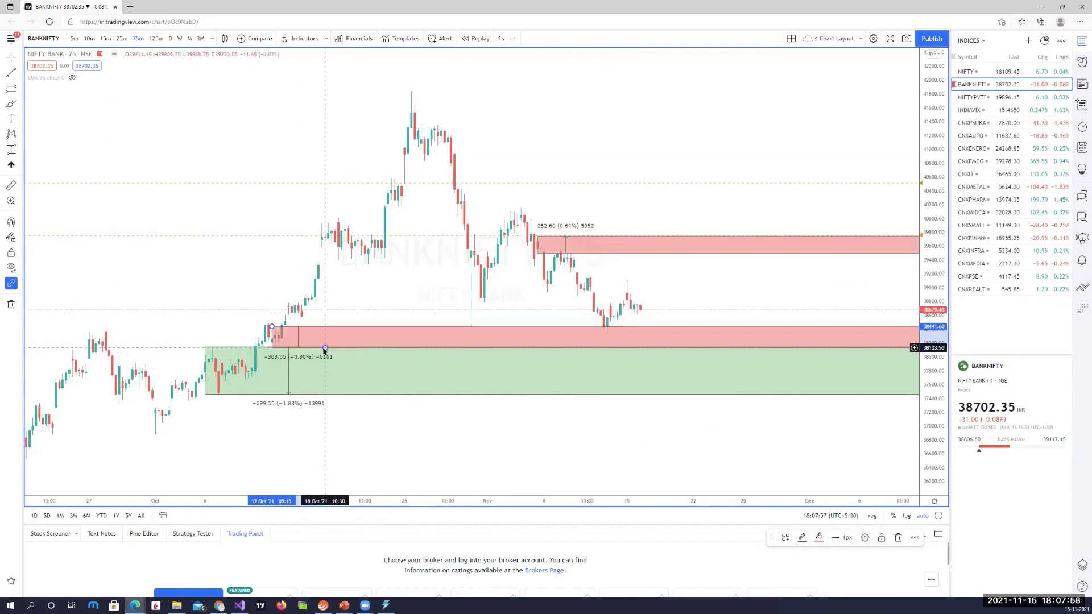
pyautogui.rightClick(325, 348)
pyautogui.moveTo(364, 357)
pyautogui.click(410, 434)
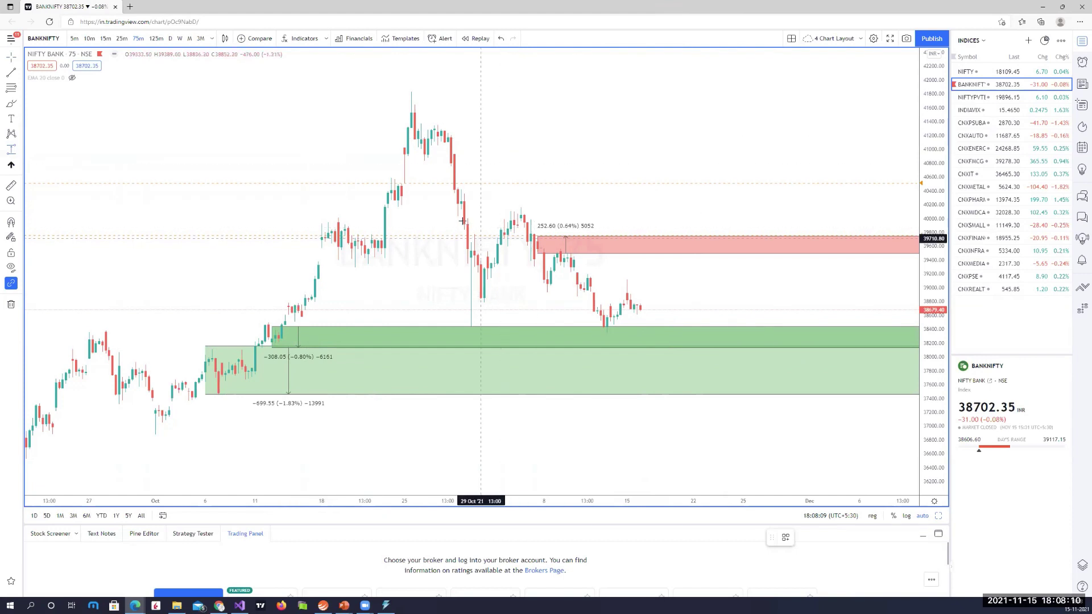
# Mark the late-October drop near 40,200 (about 40166–40431) with a red SZ supply zone.
pyautogui.moveTo(462, 206); pyautogui.dragTo(517, 189)
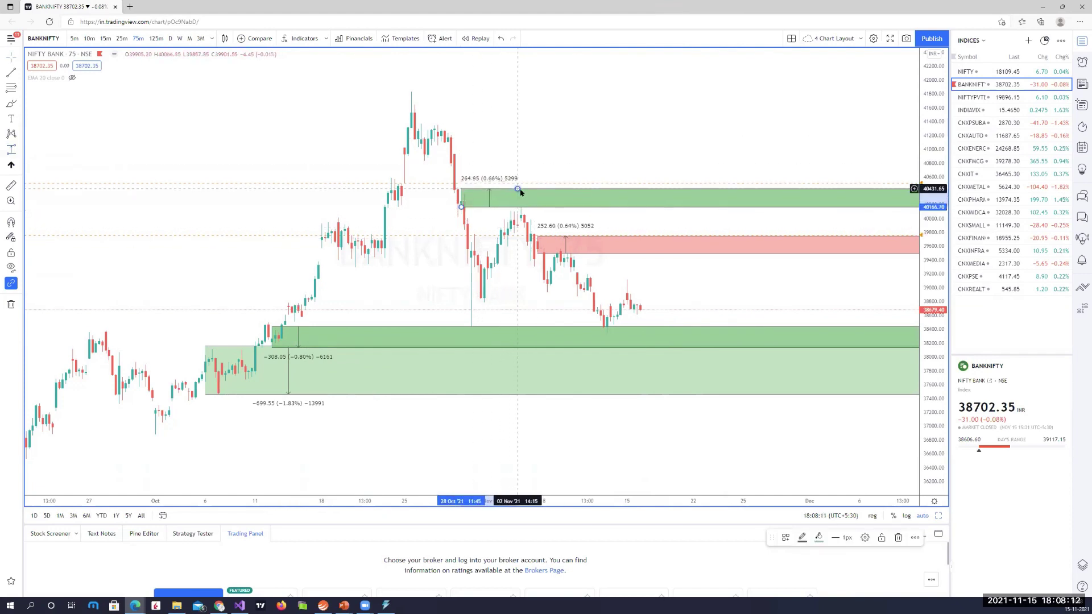
pyautogui.rightClick(517, 188)
pyautogui.moveTo(580, 199)
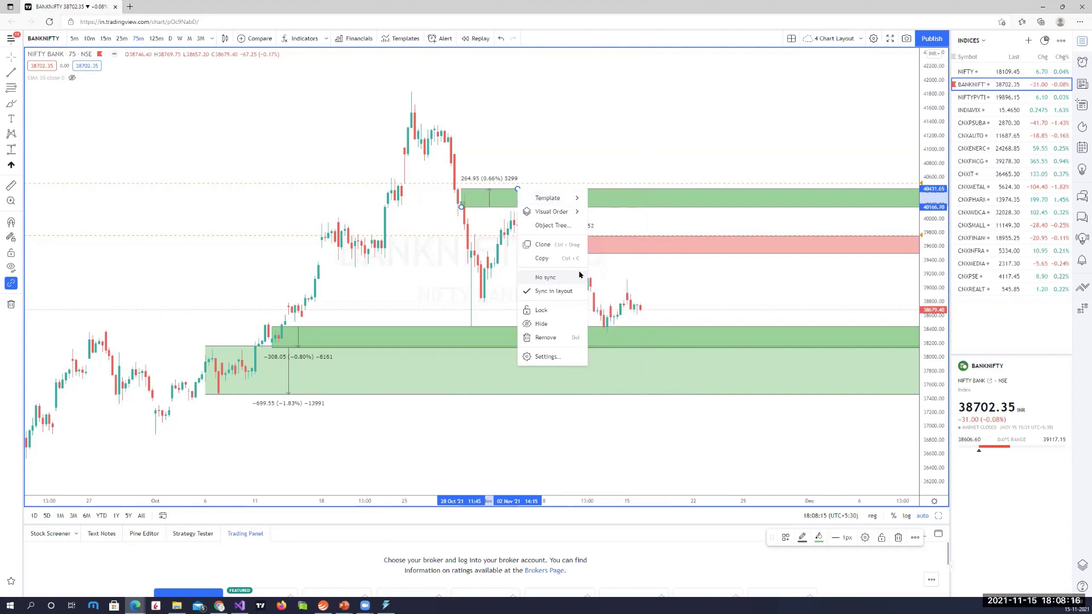
pyautogui.click(615, 280)
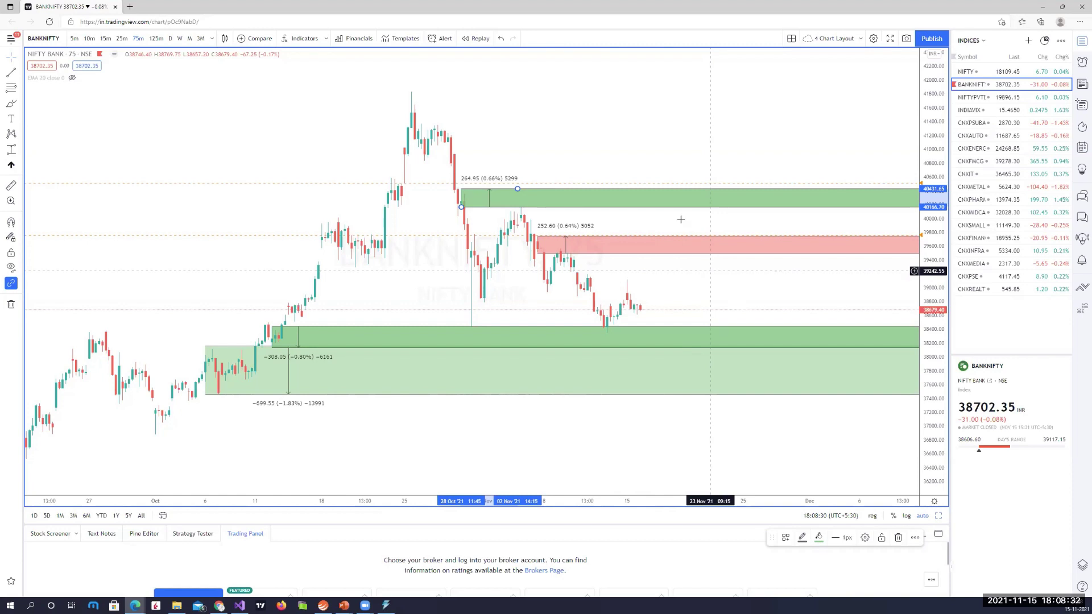
pyautogui.rightClick(628, 207)
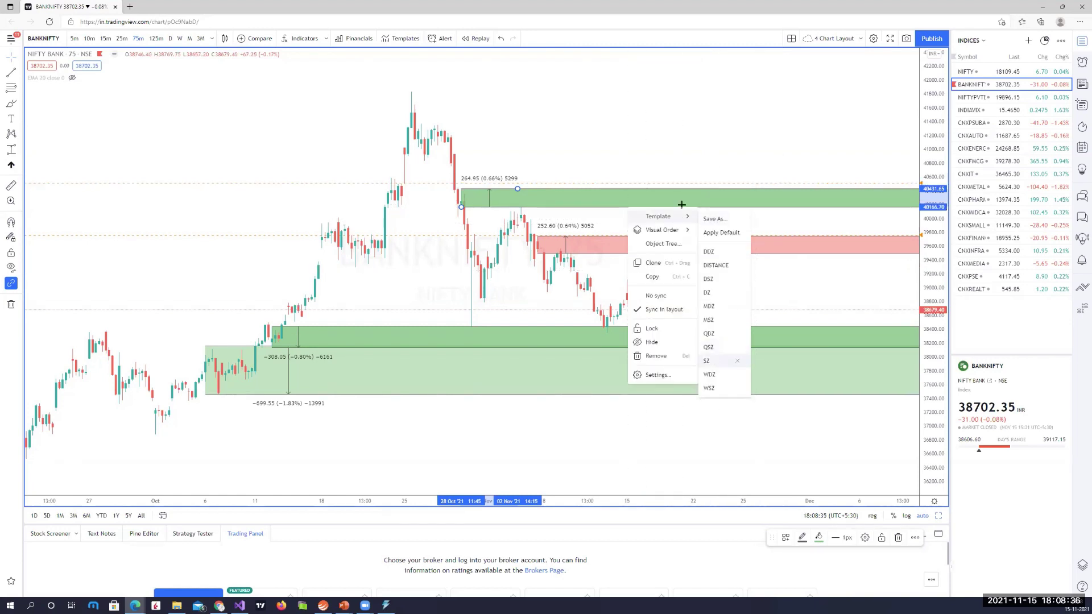
pyautogui.click(711, 361)
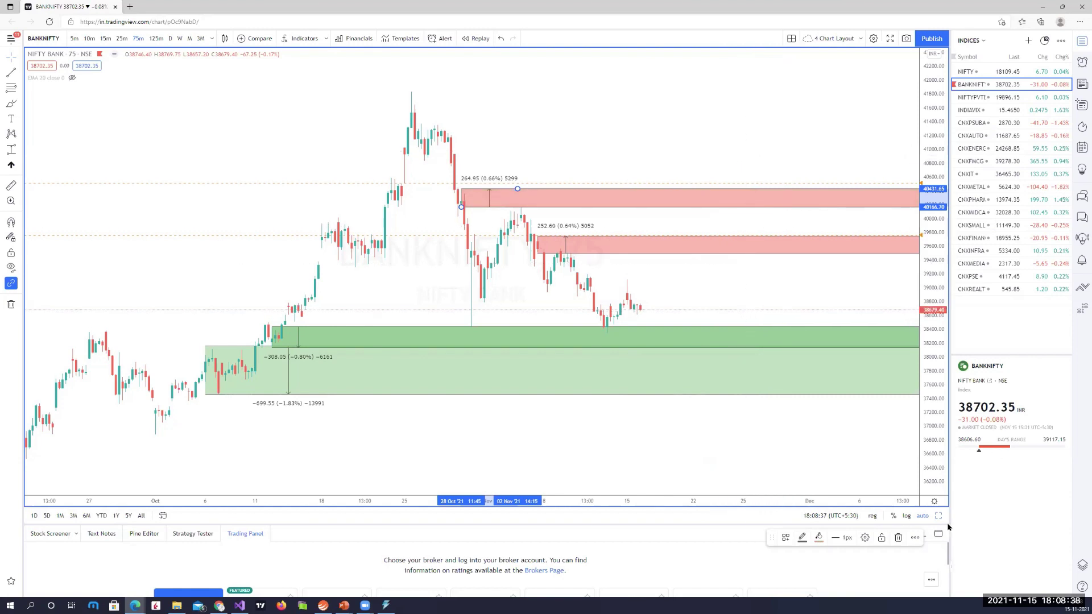
# Restore the four-chart grid, zoom out the daily pane to show all zones, and switch to PowerPoint.
pyautogui.hotkey('alt', 'Return')
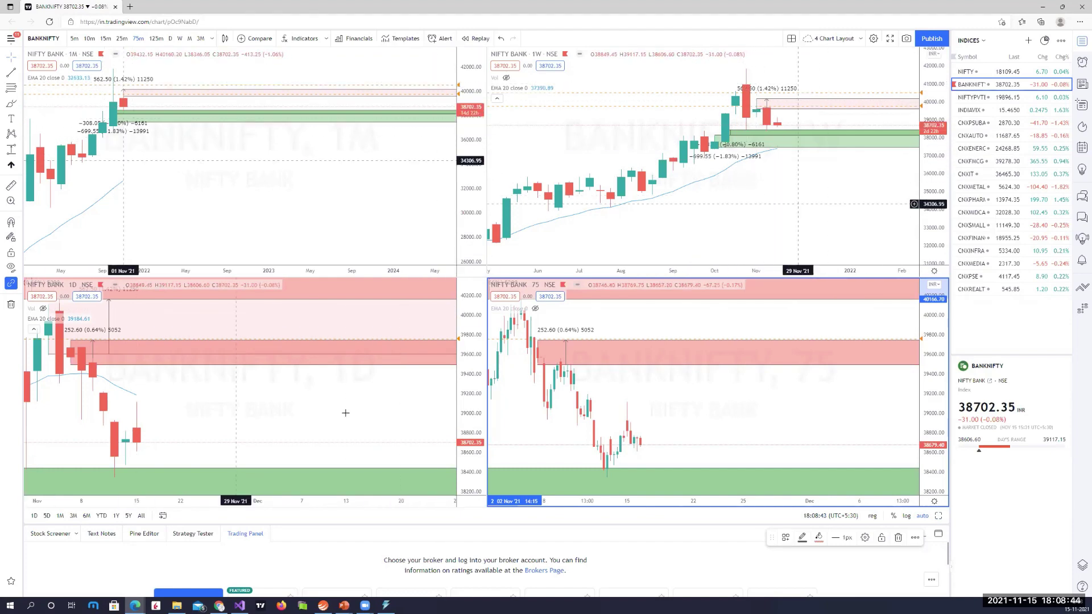
pyautogui.scroll(-3, 219, 341)
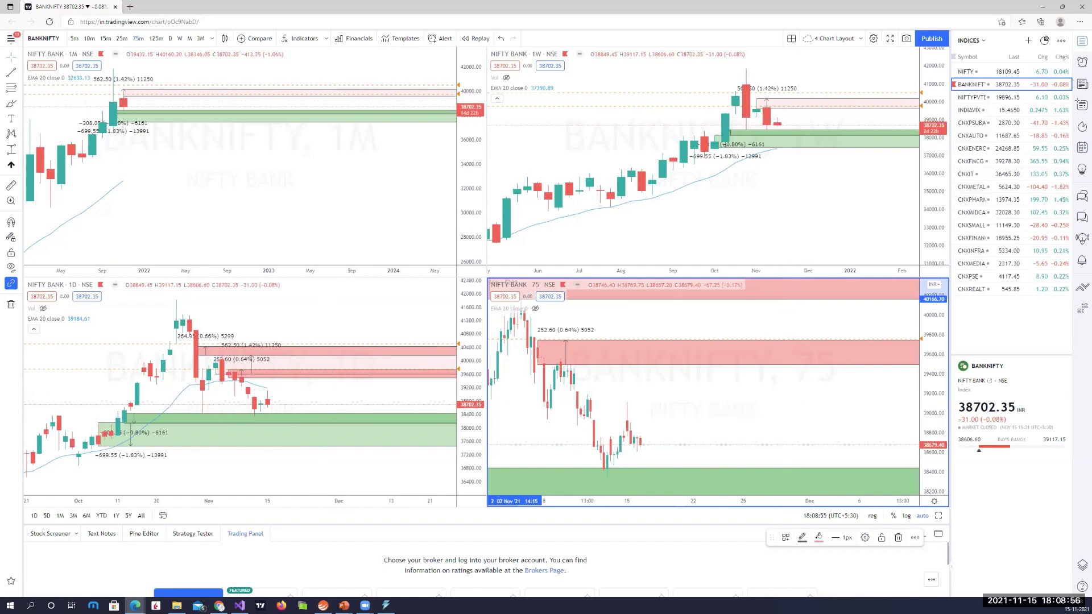
pyautogui.hotkey('alt', 'Tab')
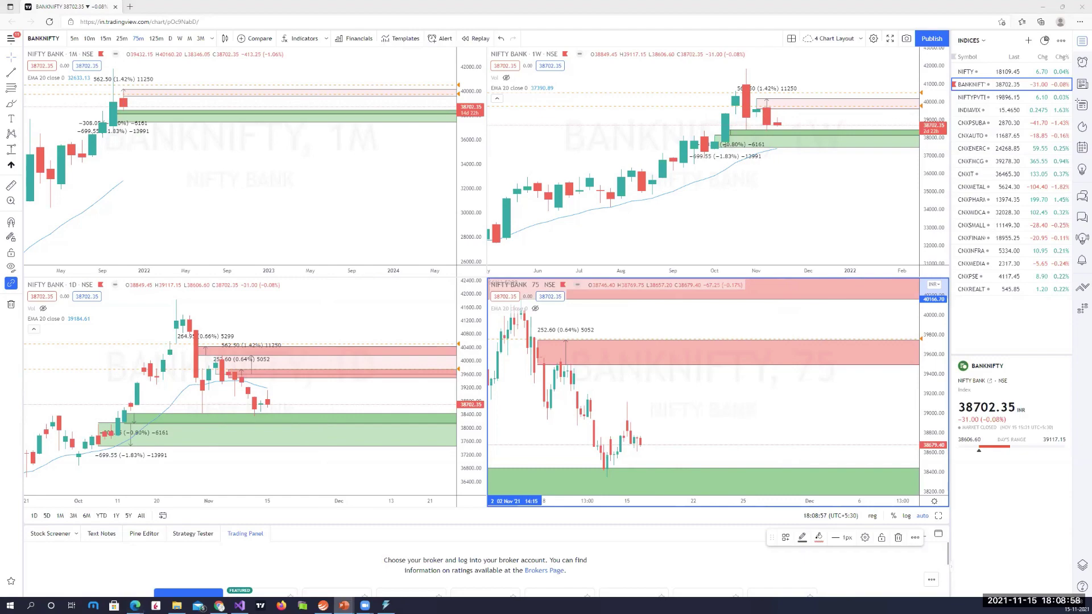